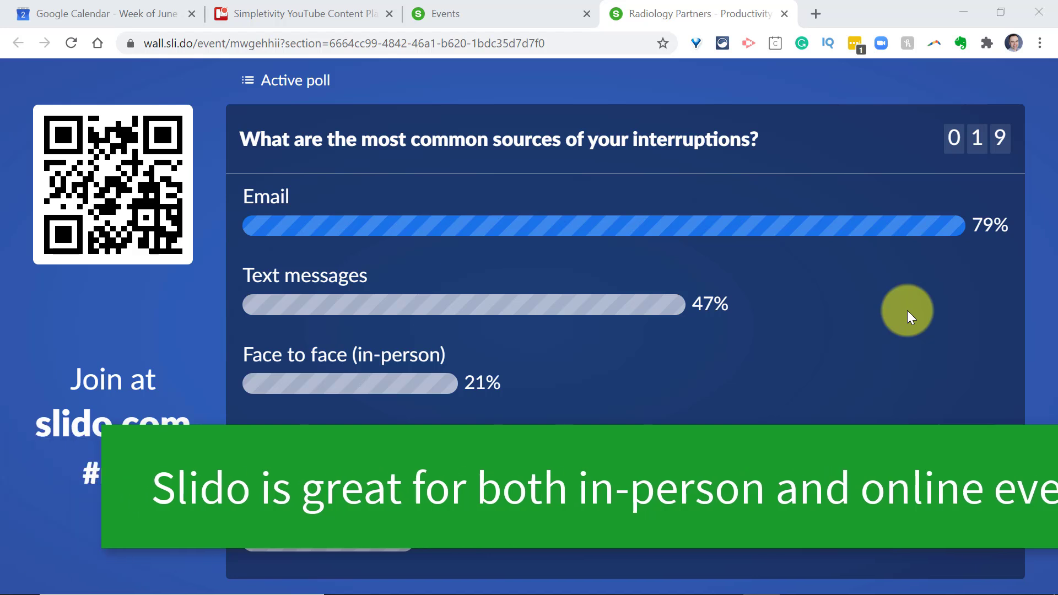
From the Slido events list, start creating a new event named "Brainstorming Session".
mouse_move(672, 256)
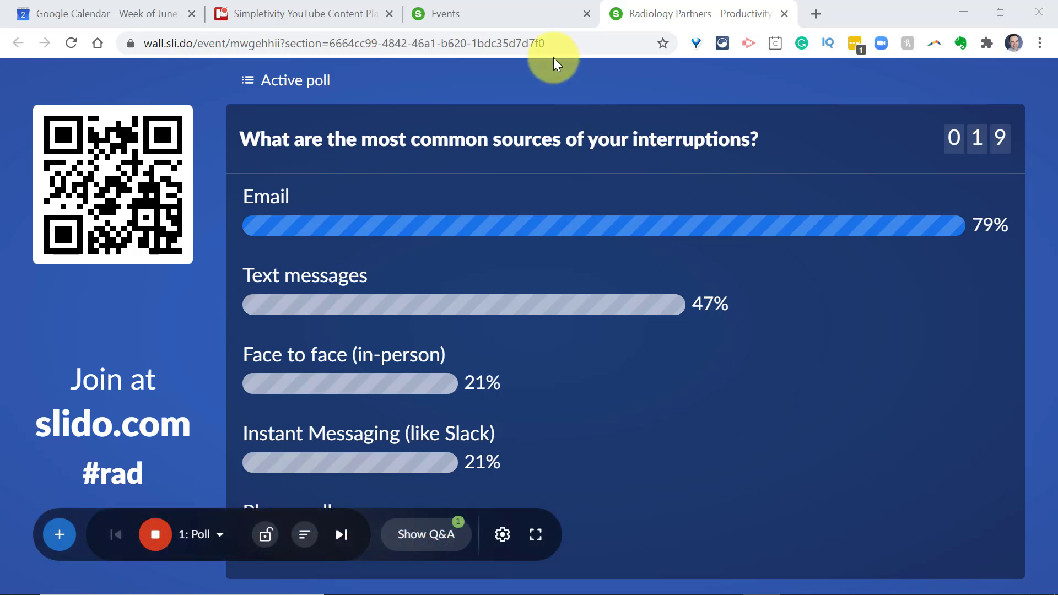
left_click(507, 12)
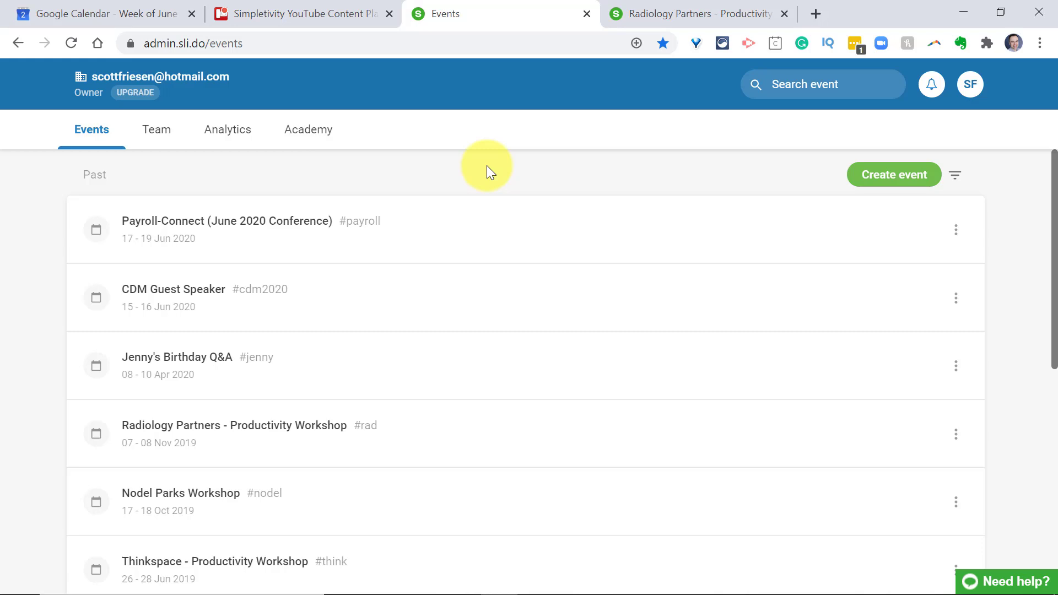
left_click(887, 180)
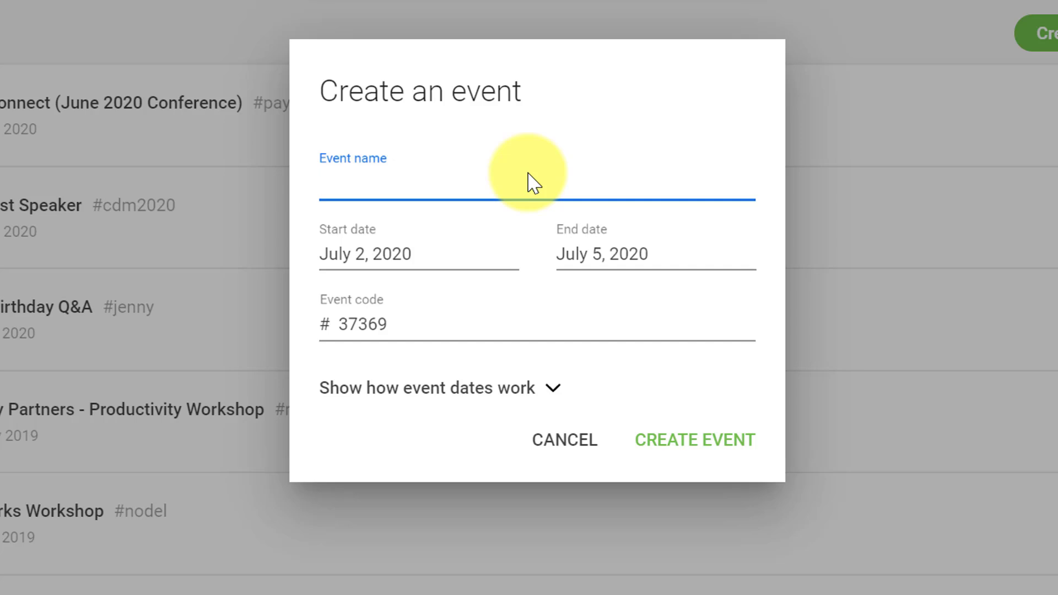
type("Brainstorm")
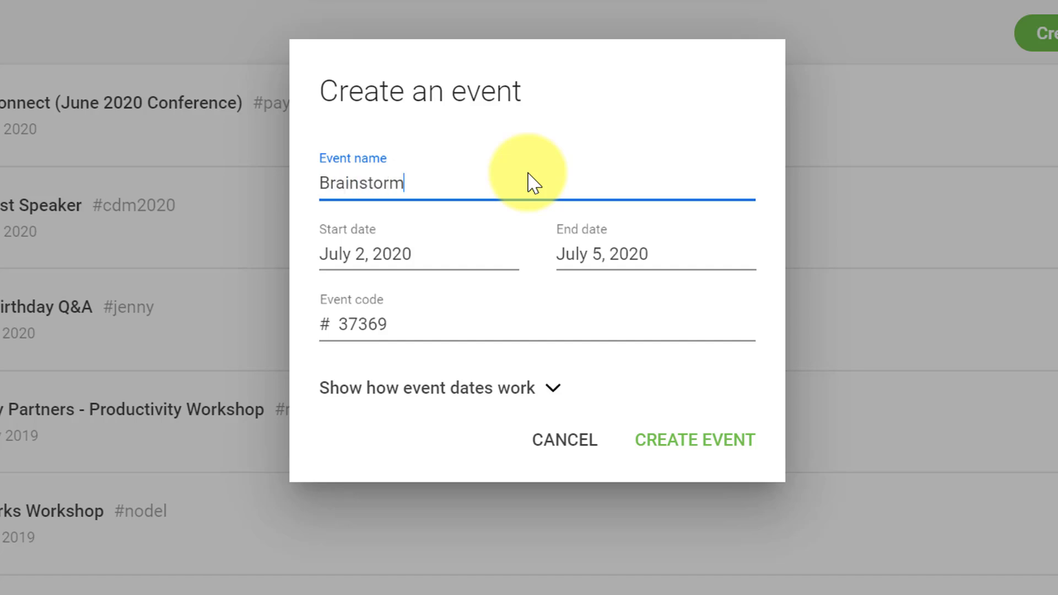
type("ing Session")
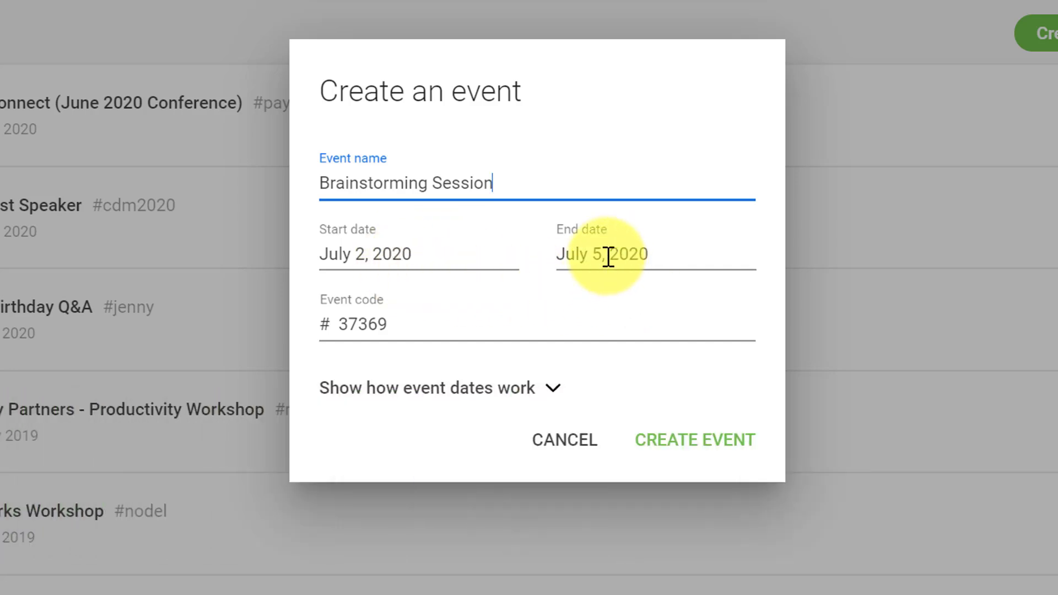
Replace the suggested event code with "brainstorm" and create the event.
left_click(423, 323)
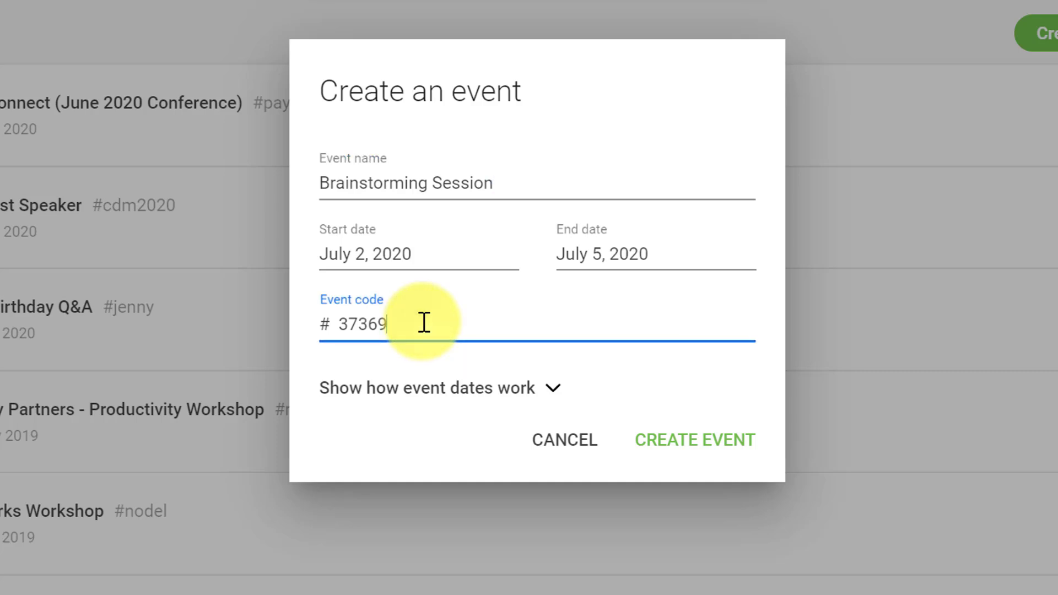
key("BackSpace")
key("BackSpace")
key("BackSpace")
key("BackSpace")
key("BackSpace")
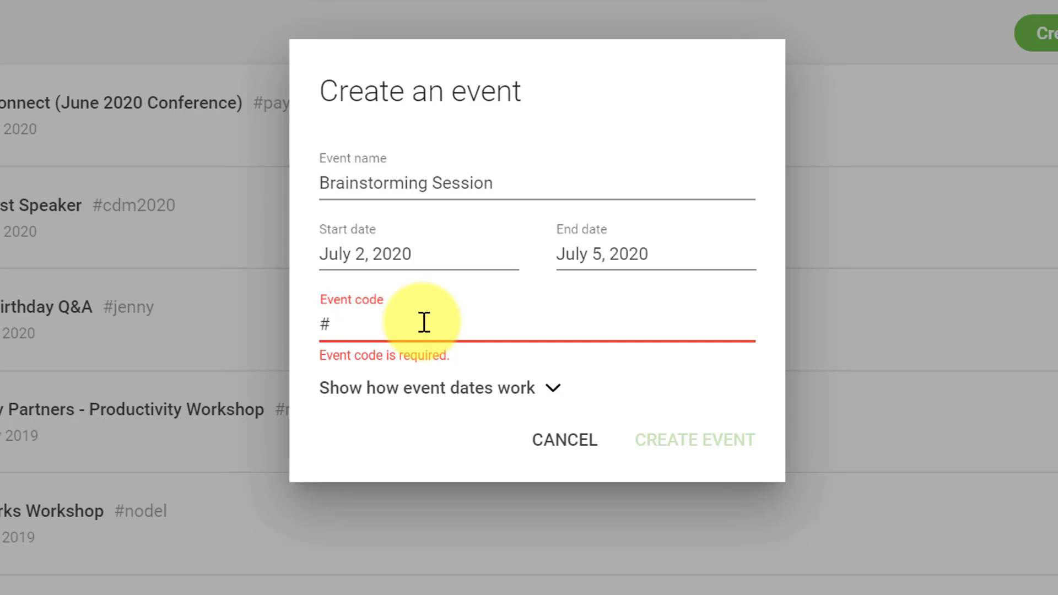
type("brain")
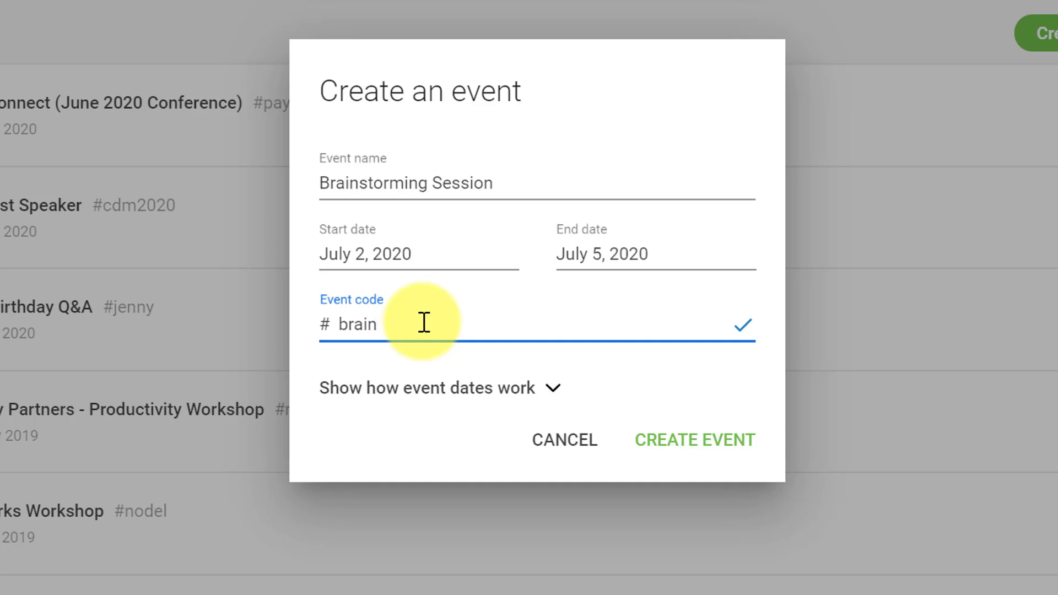
type("storm")
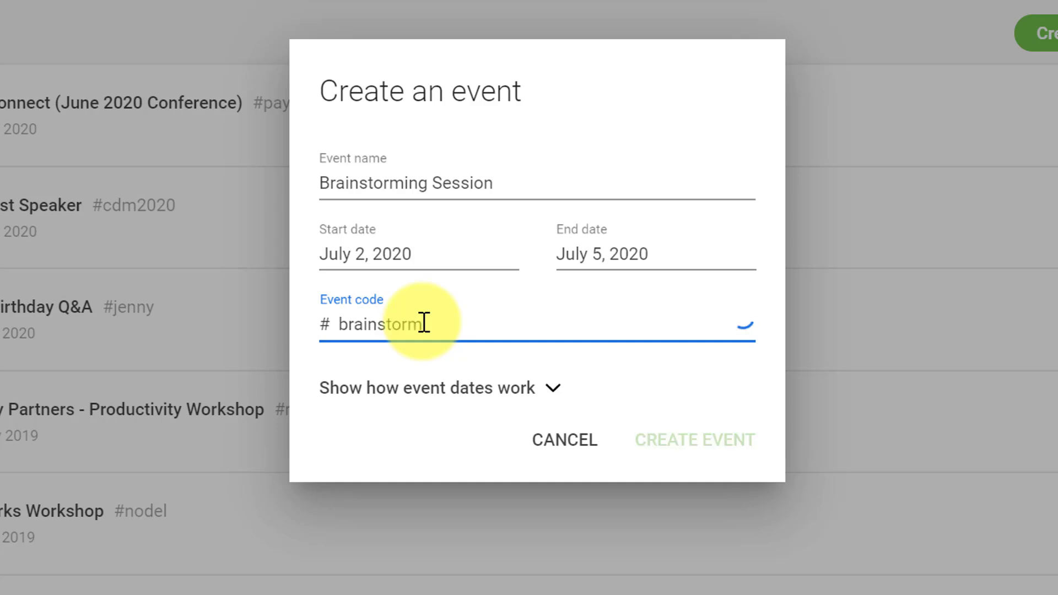
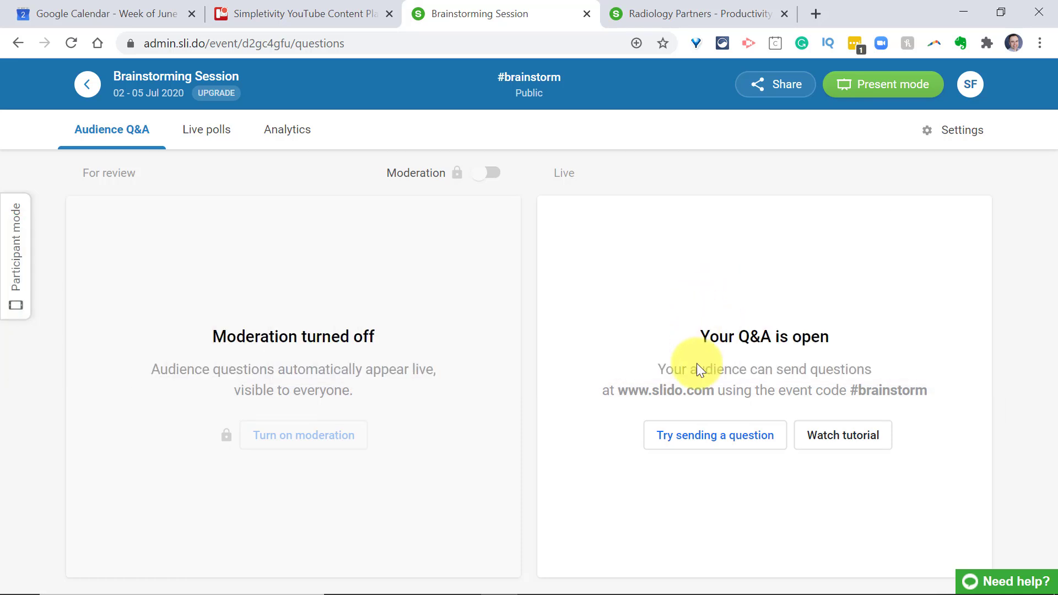
Try the participant preview and send the anonymous Q&A question "When are re launching the next product?".
left_click(710, 441)
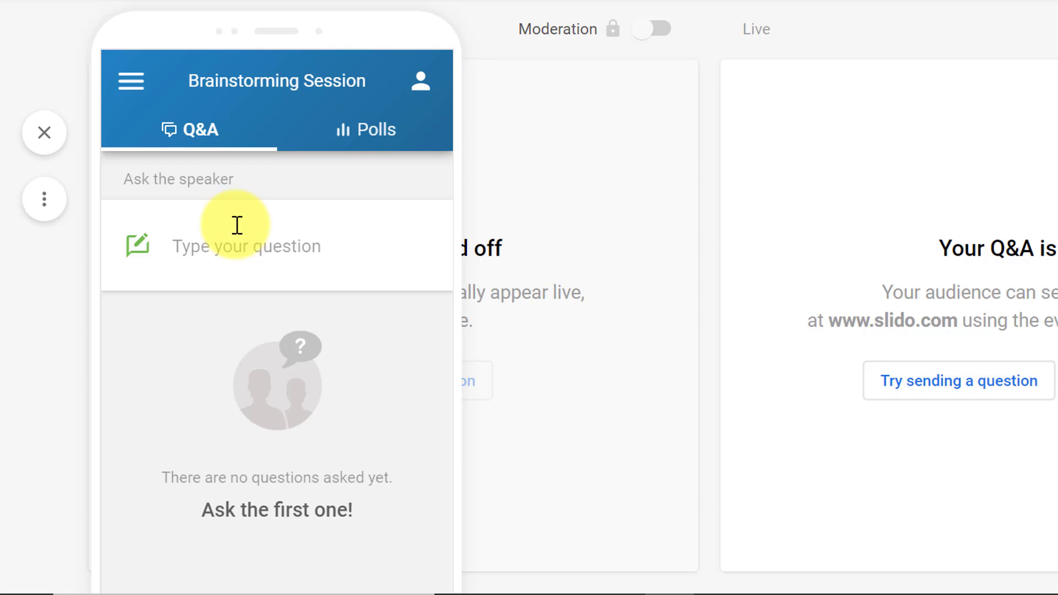
left_click(365, 134)
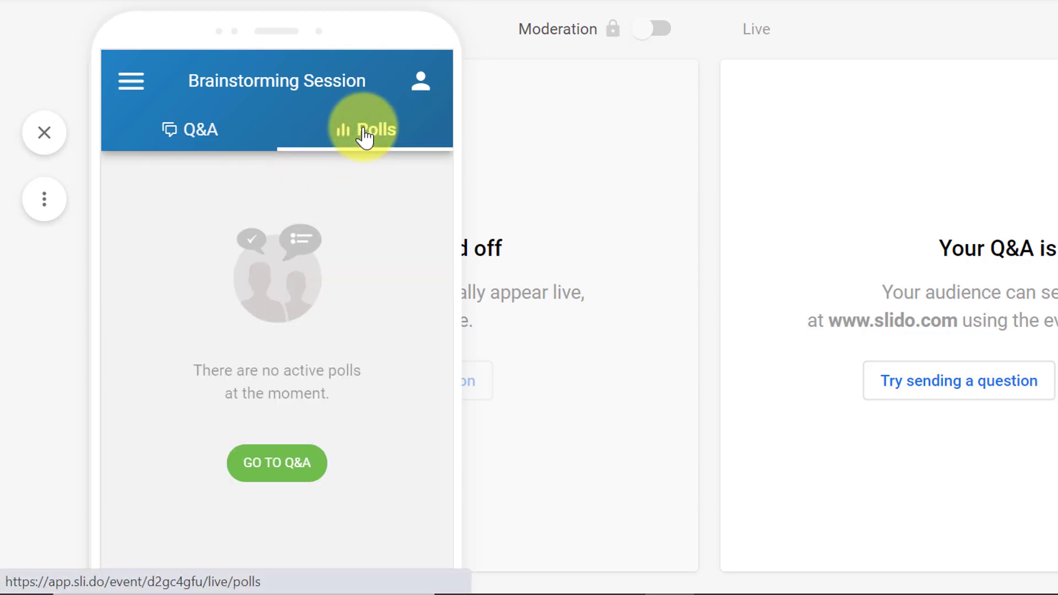
left_click(190, 138)
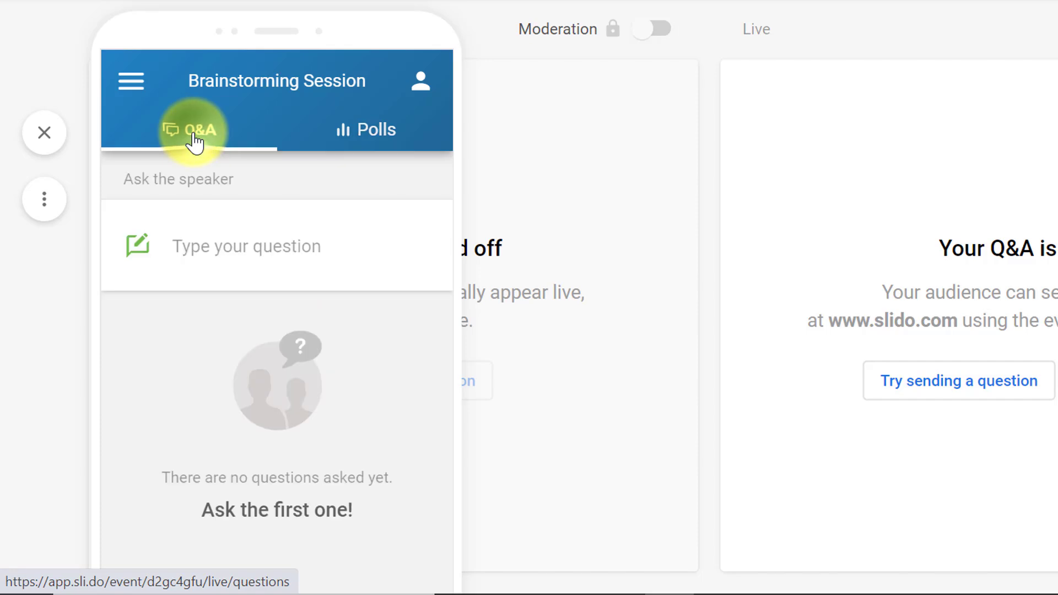
left_click(227, 248)
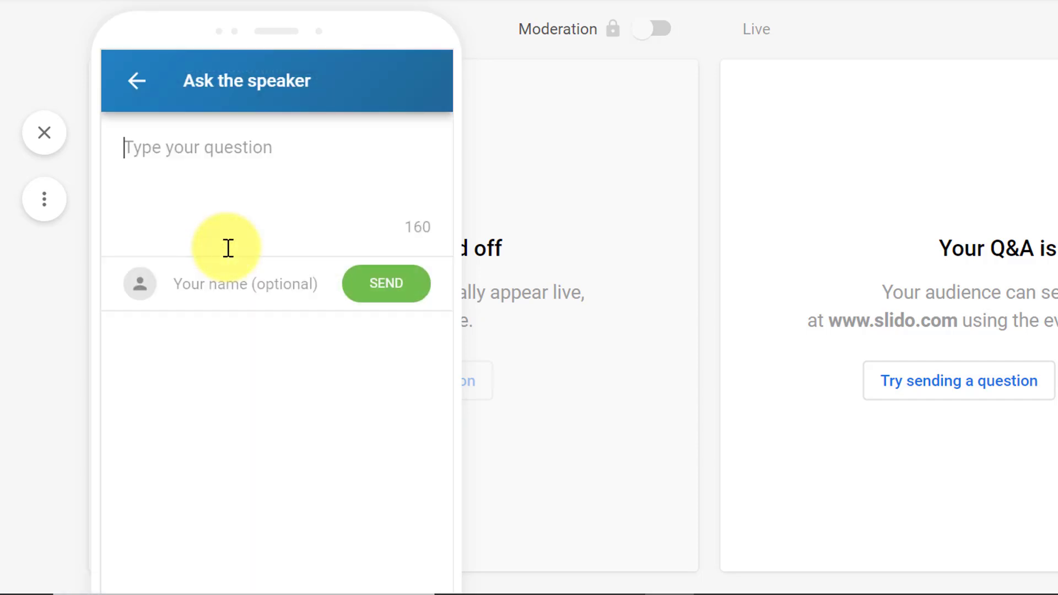
type("When")
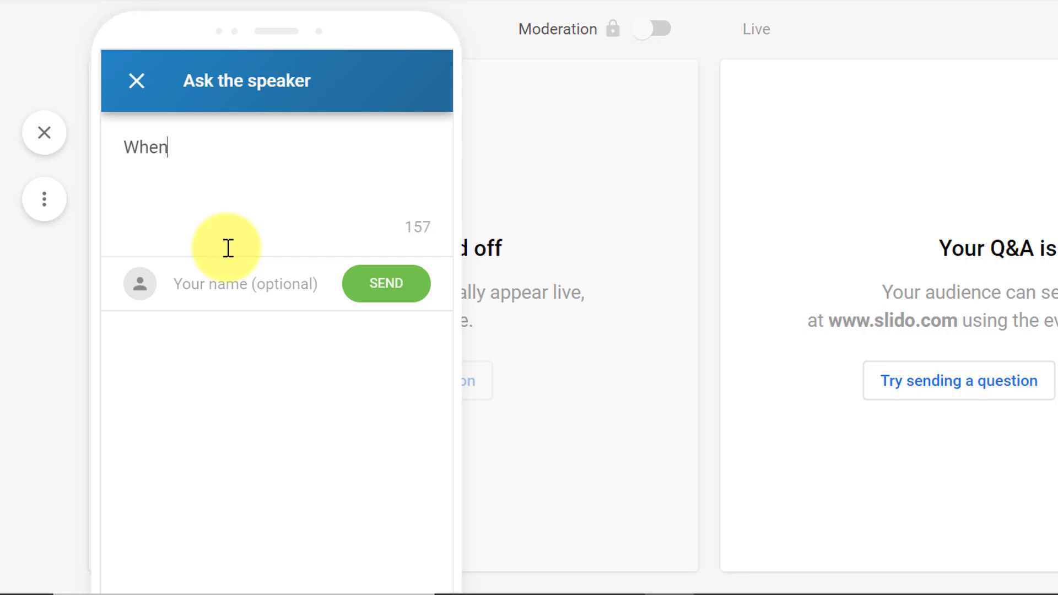
type(" are re lau")
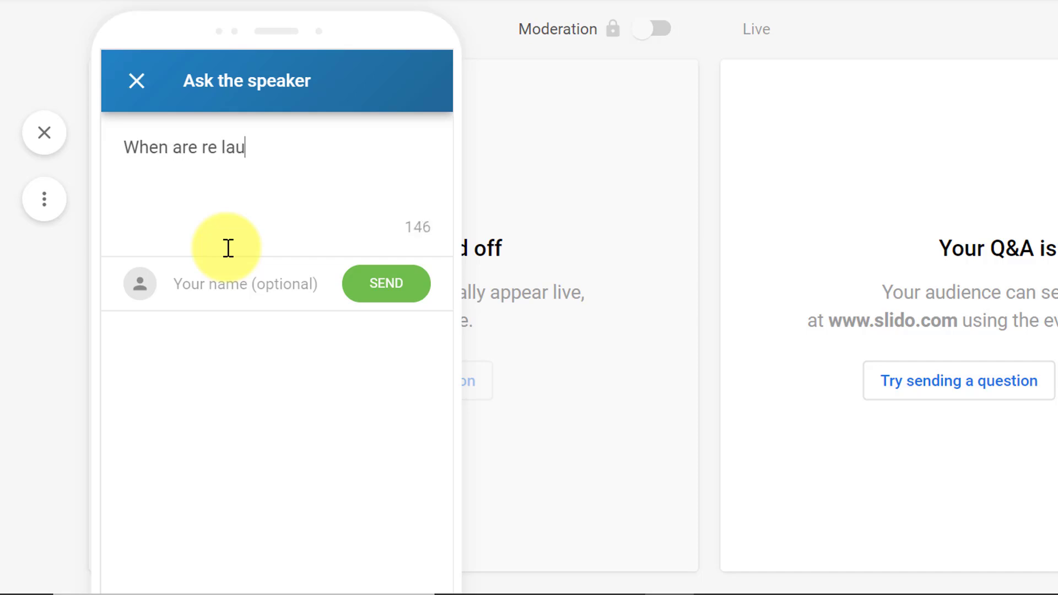
type("nching the next product?")
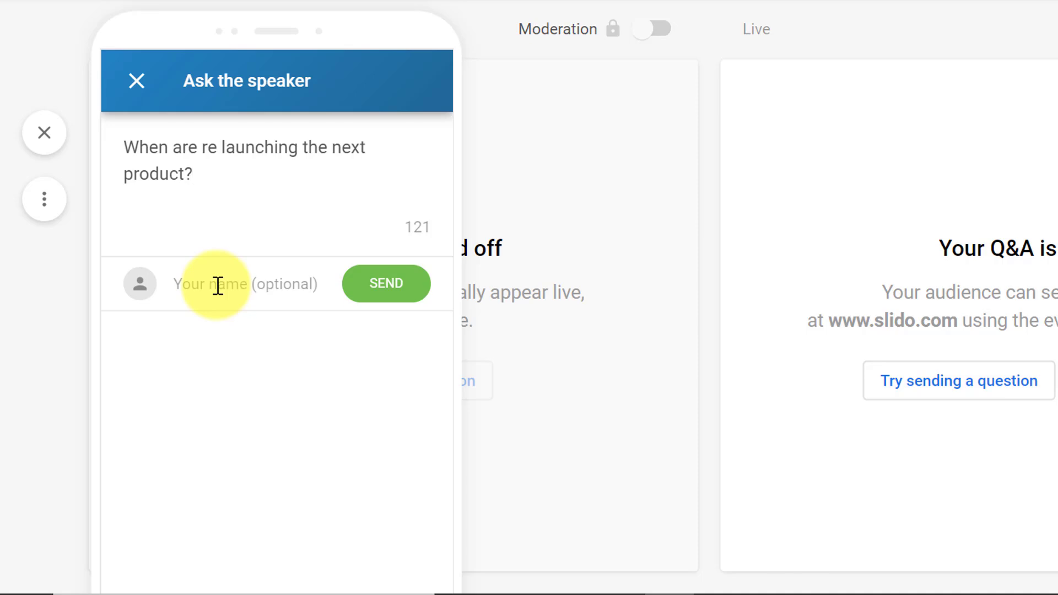
left_click(359, 288)
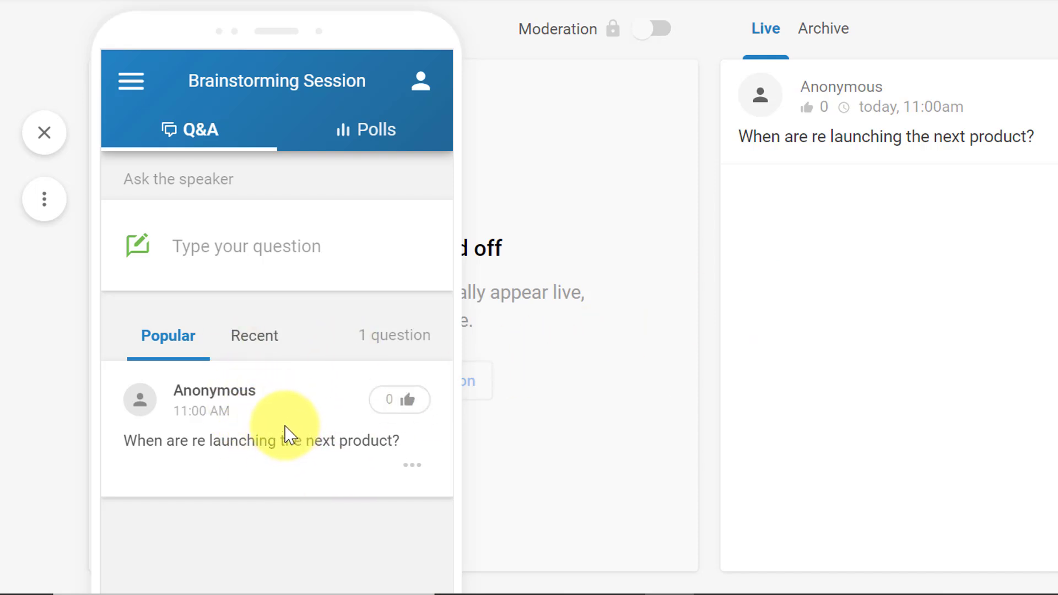
Send a second anonymous question, "When is lunch?", from the participant preview.
left_click(274, 245)
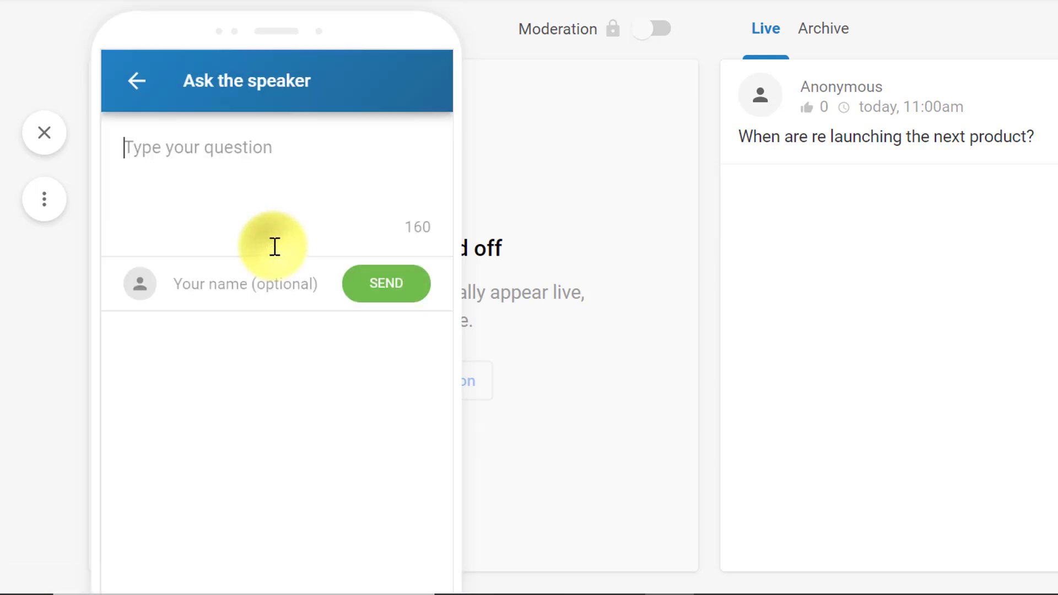
type("when")
key("BackSpace")
key("BackSpace")
key("BackSpace")
key("BackSpace")
type("Whe")
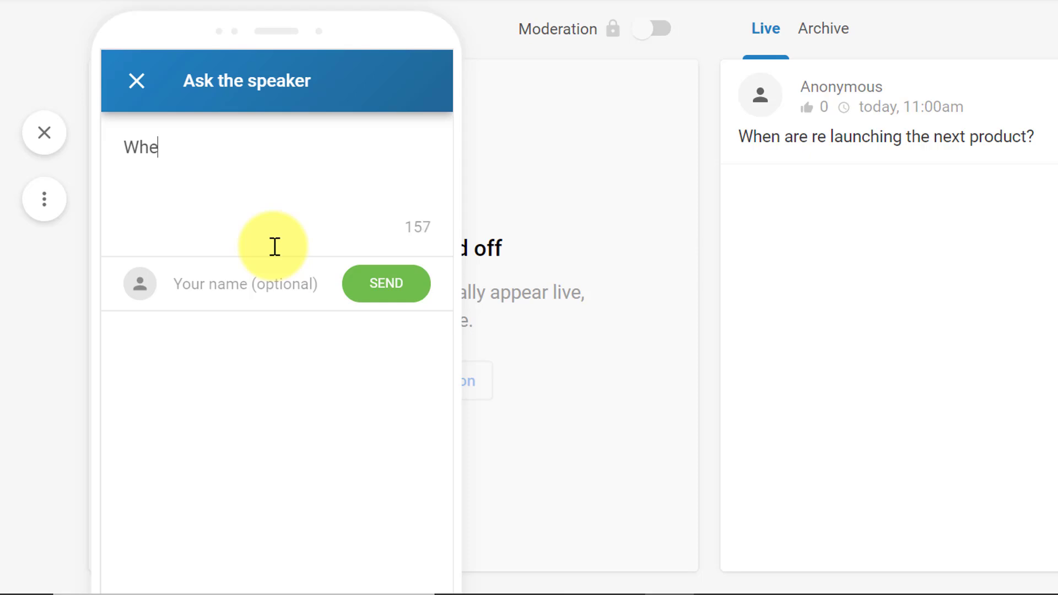
type("n is lunch?")
left_click(385, 294)
Send a third anonymous question, "Can we release these notes to our friends?", from the participant preview.
left_click(243, 241)
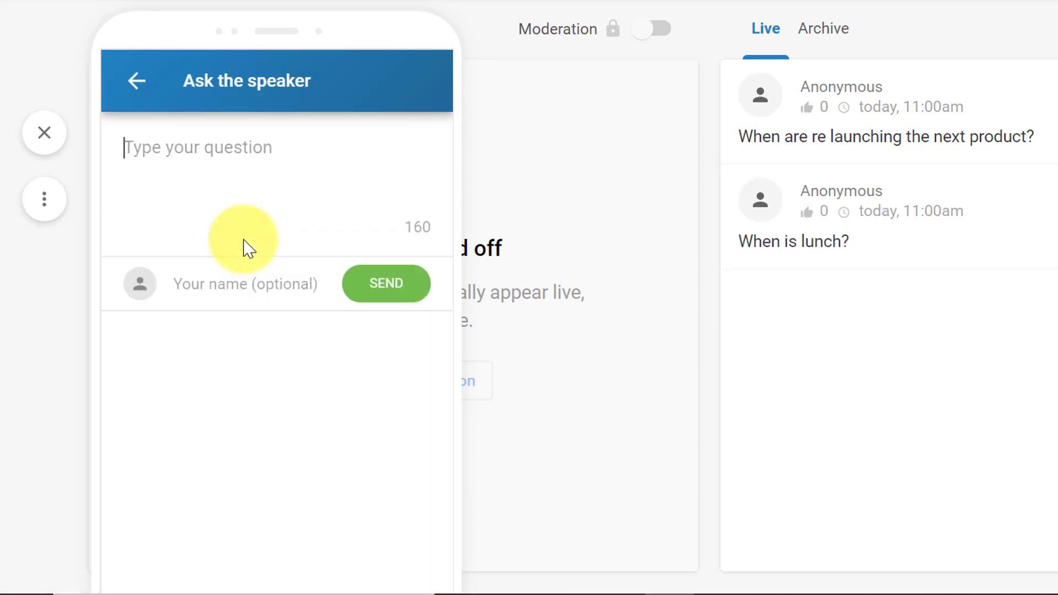
type("Can")
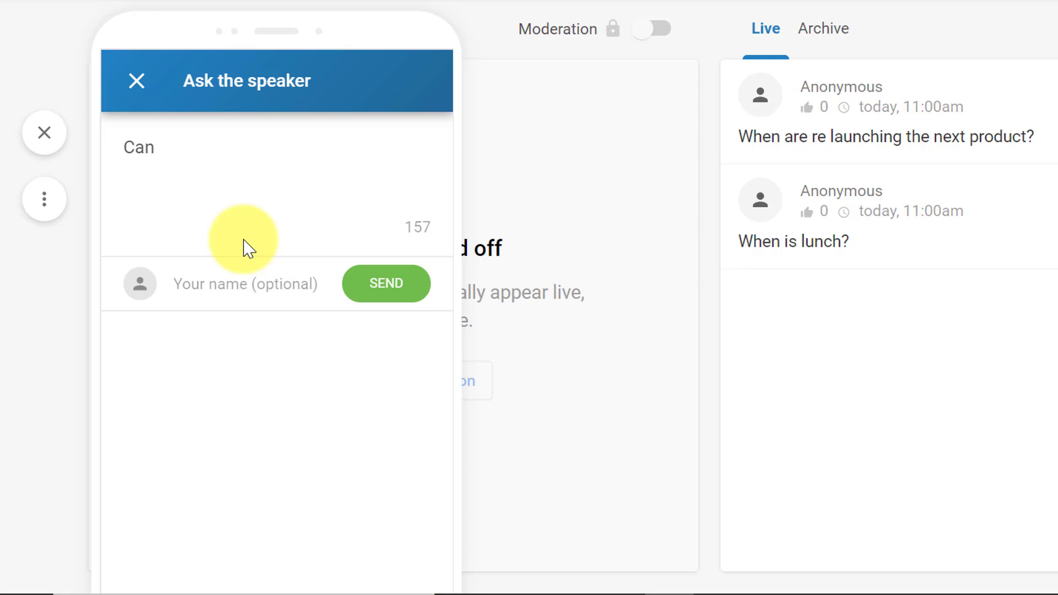
type(" we release these")
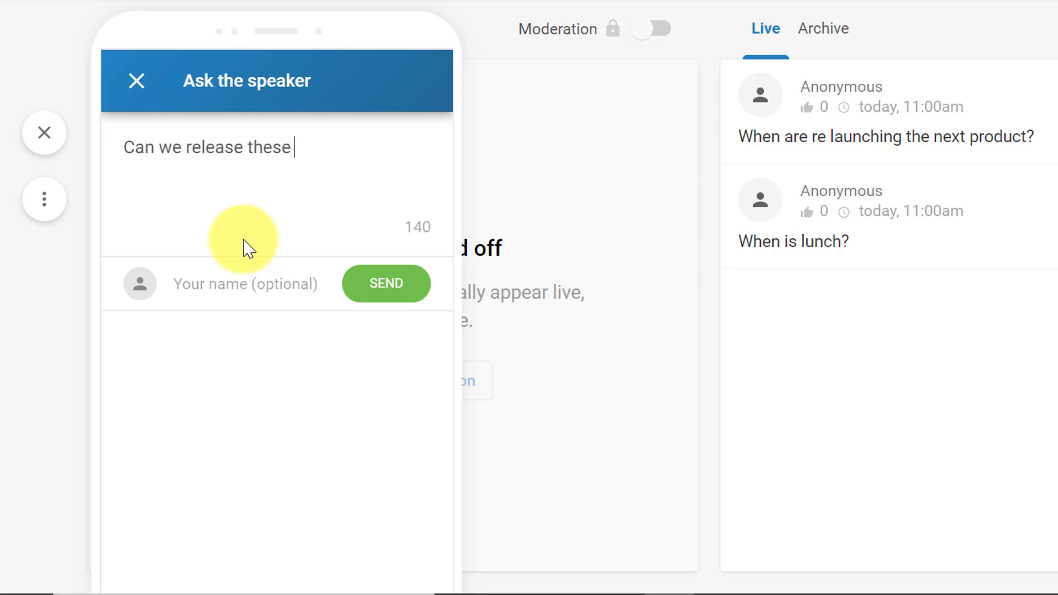
type(" notes to our ")
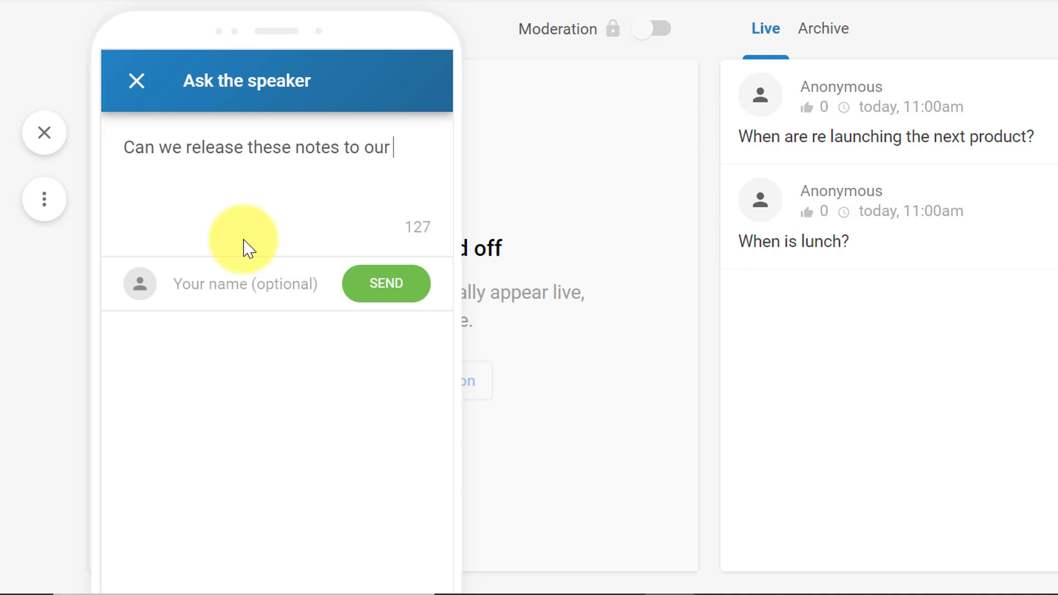
type("friends?")
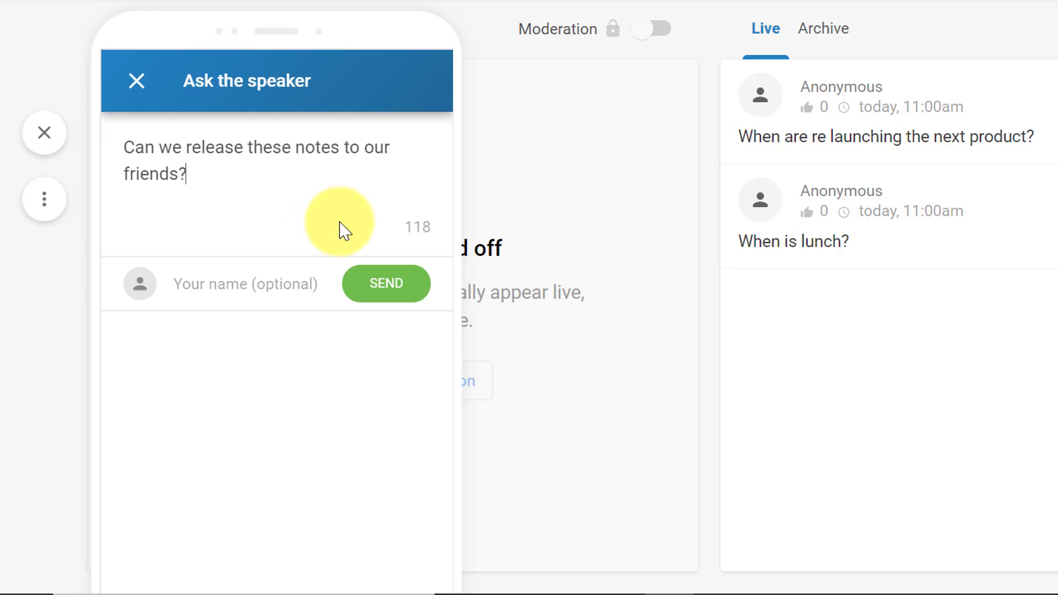
left_click(371, 278)
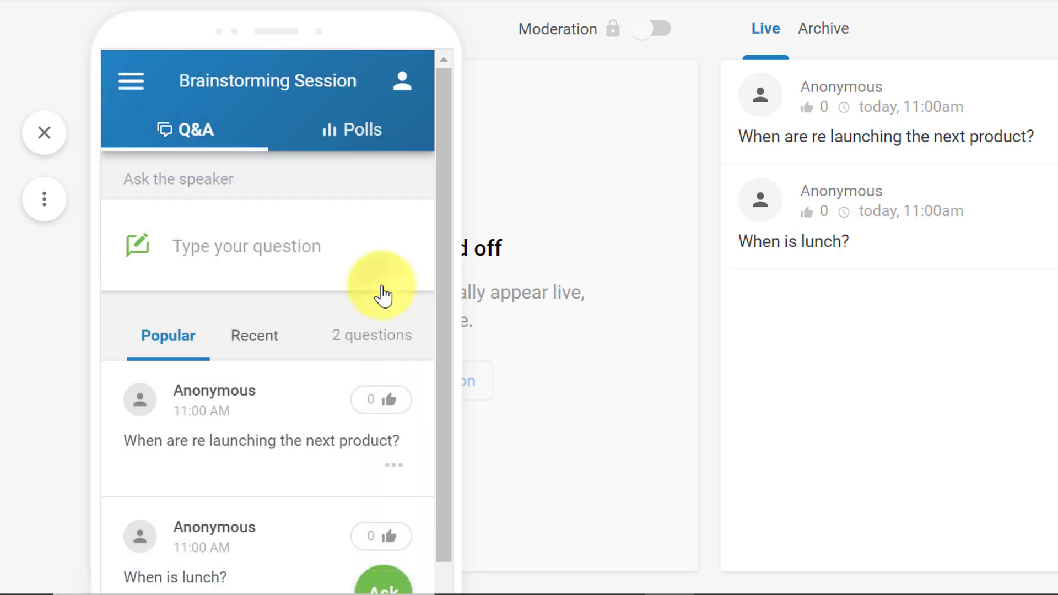
Look over the submitted questions in the participant preview and launch Present mode for the event.
scroll(304, 307, "up", 3)
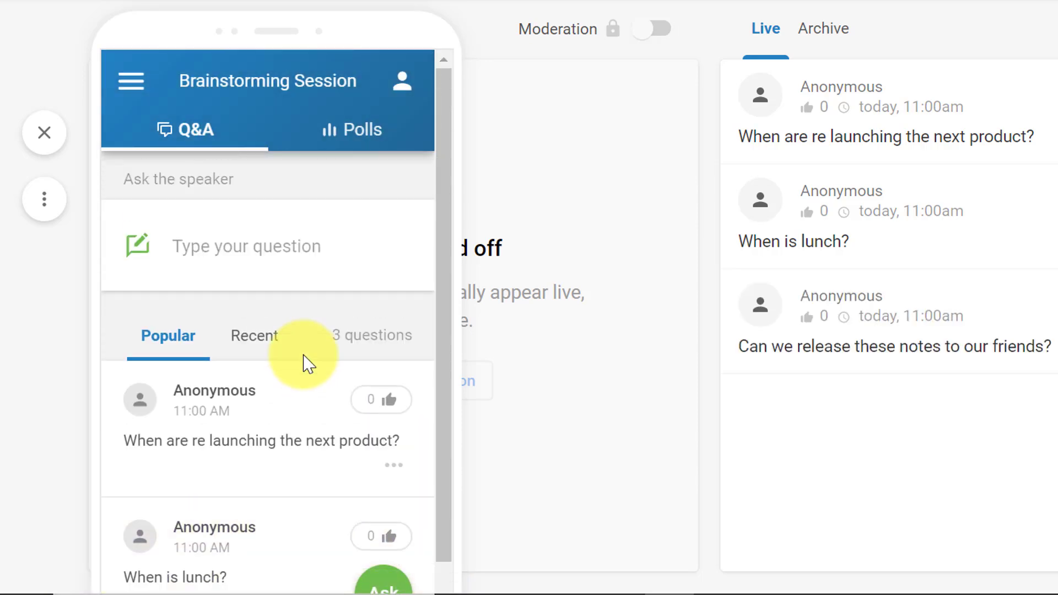
scroll(302, 359, "down", 3)
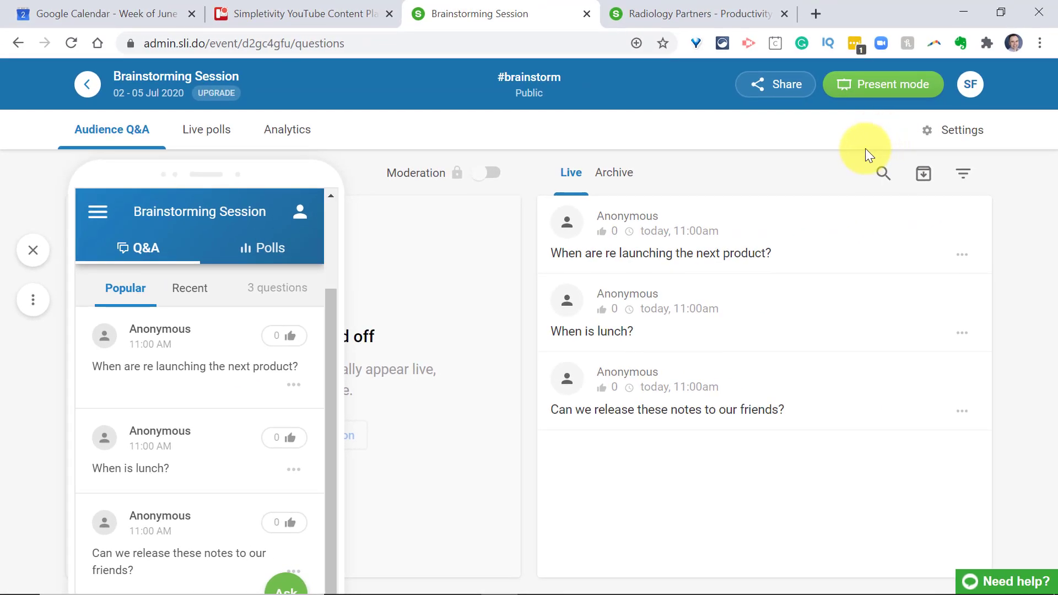
left_click(907, 75)
left_click(882, 89)
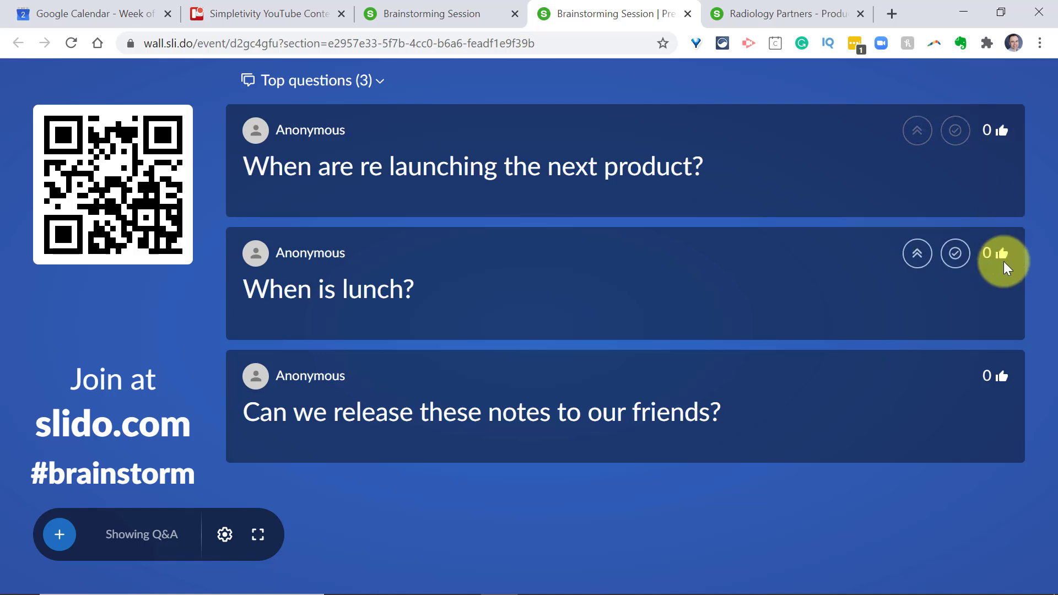
Upvote the question "When are re launching the next product?" in the participant preview and return to the presentation view.
left_click(436, 17)
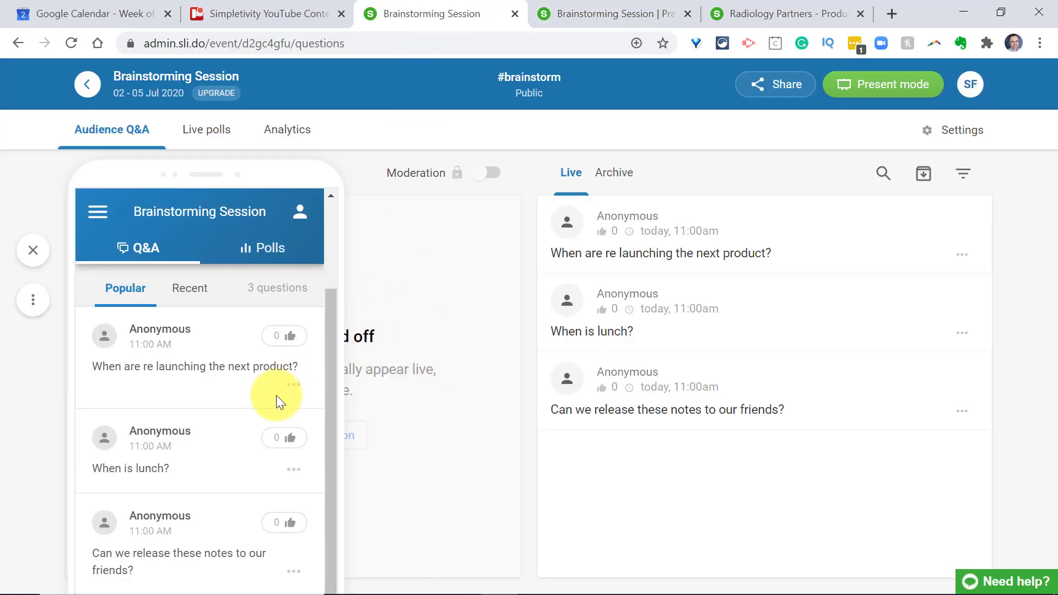
left_click(288, 338)
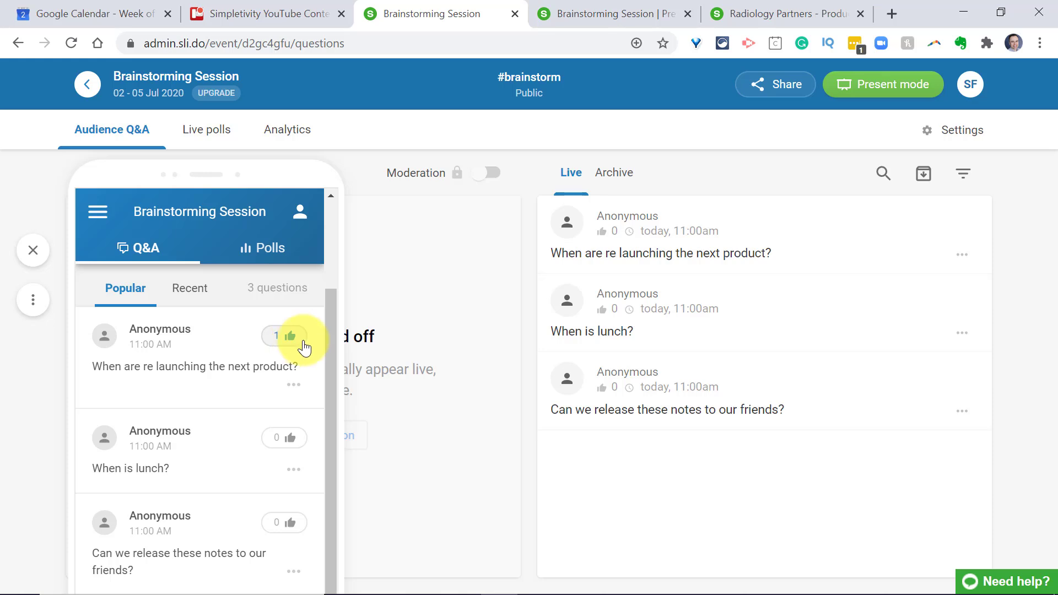
left_click(617, 11)
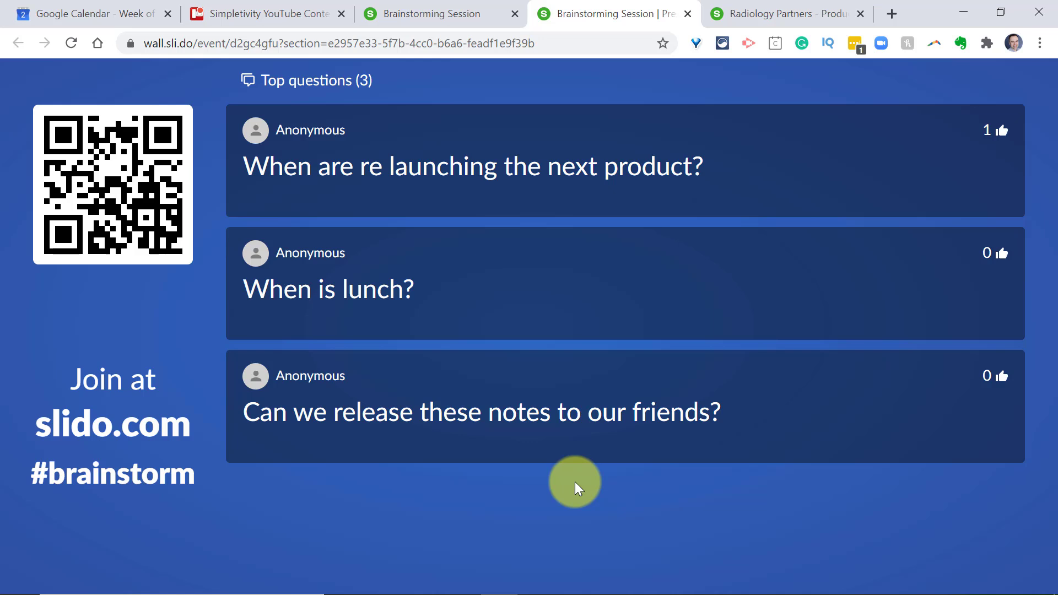
mouse_move(771, 252)
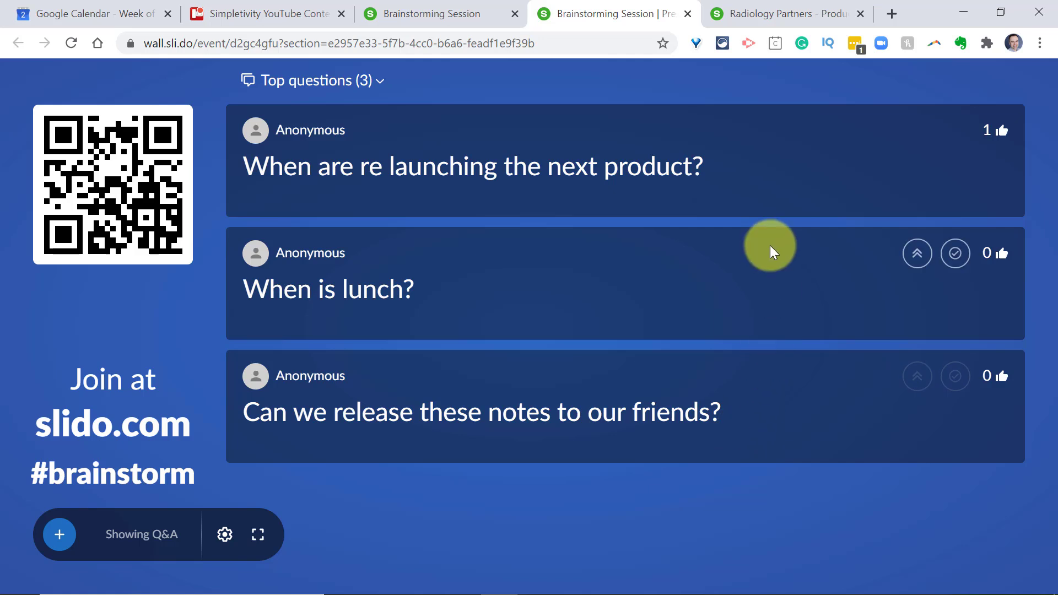
mouse_move(769, 189)
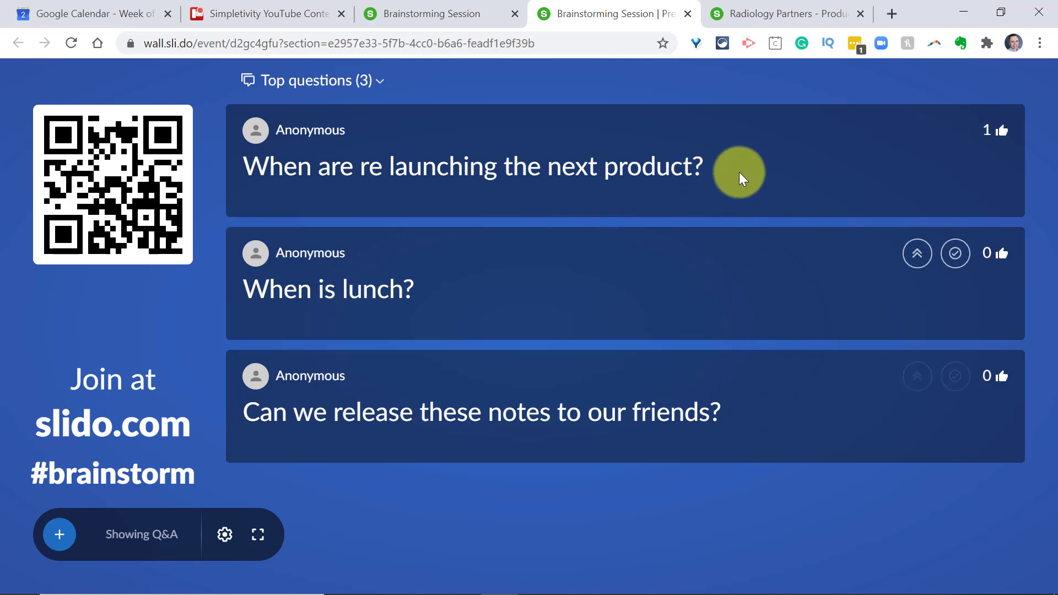
mouse_move(936, 148)
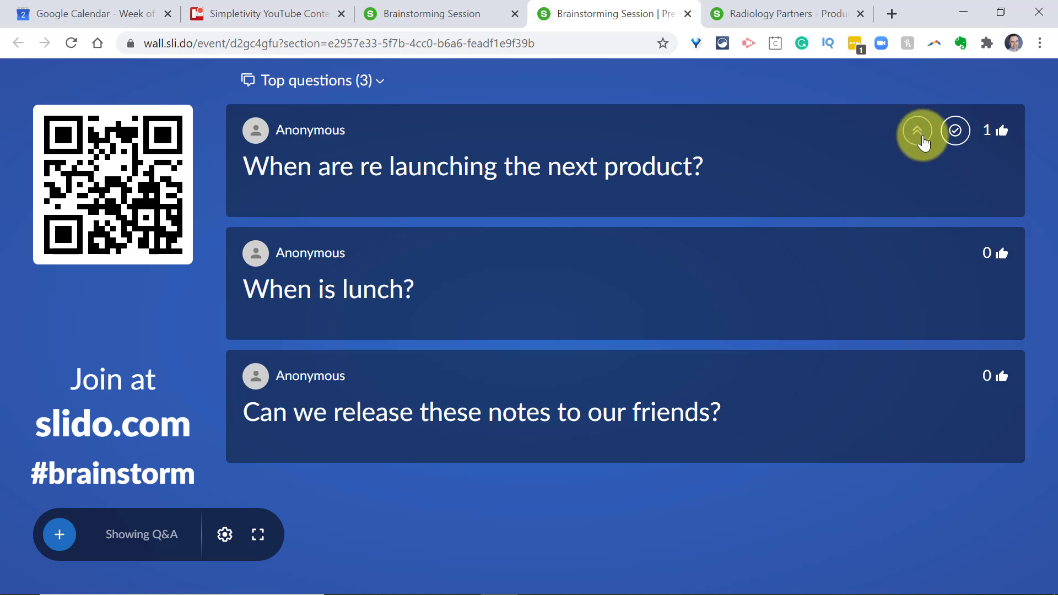
Briefly highlight the top question in the presentation, and highlight "Can we release these notes to our friends?" and mark it as answered.
left_click(919, 135)
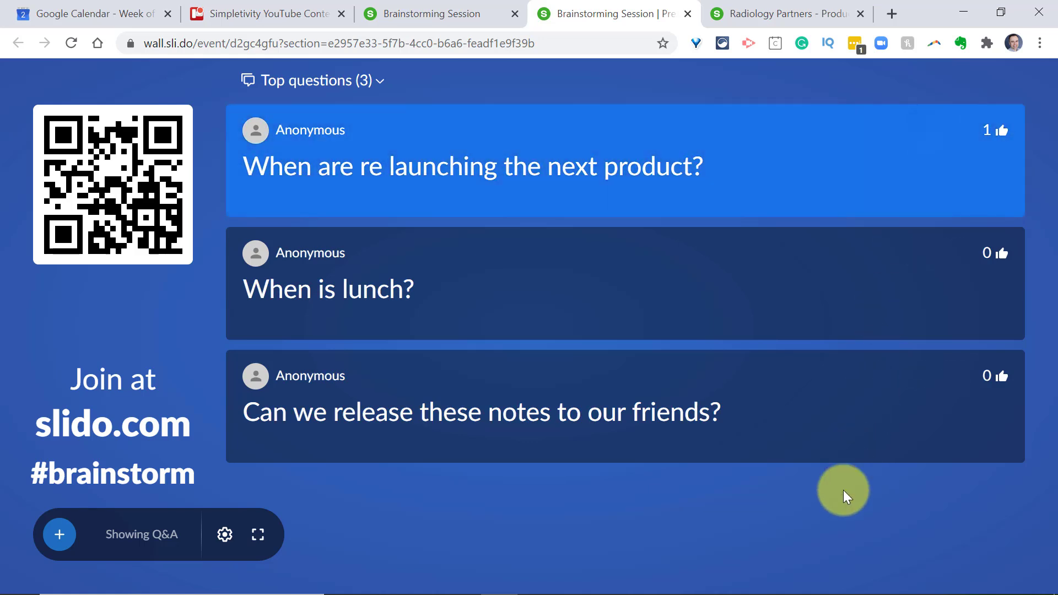
left_click(916, 131)
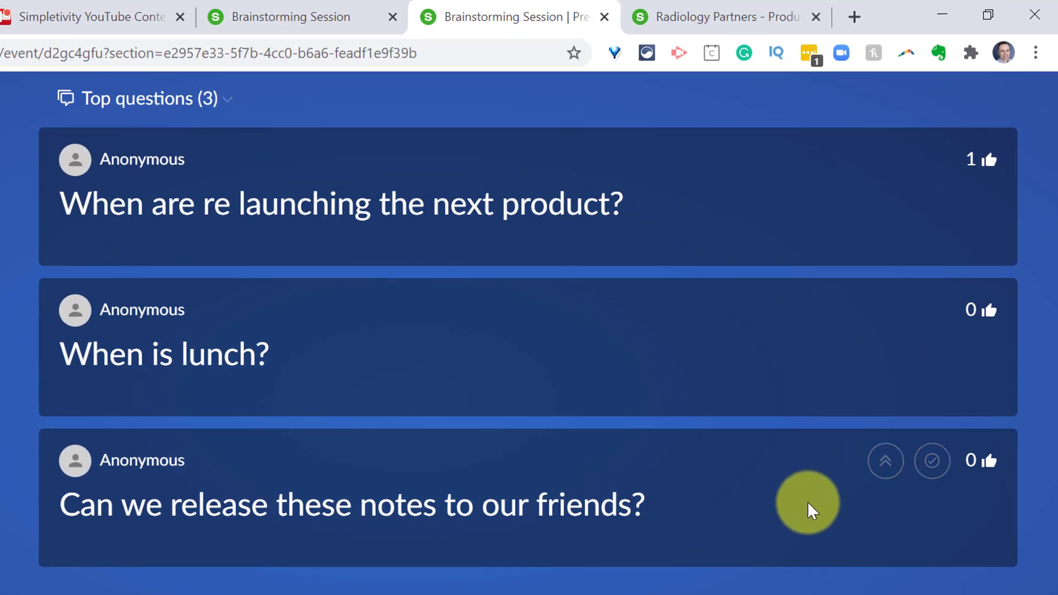
left_click(916, 379)
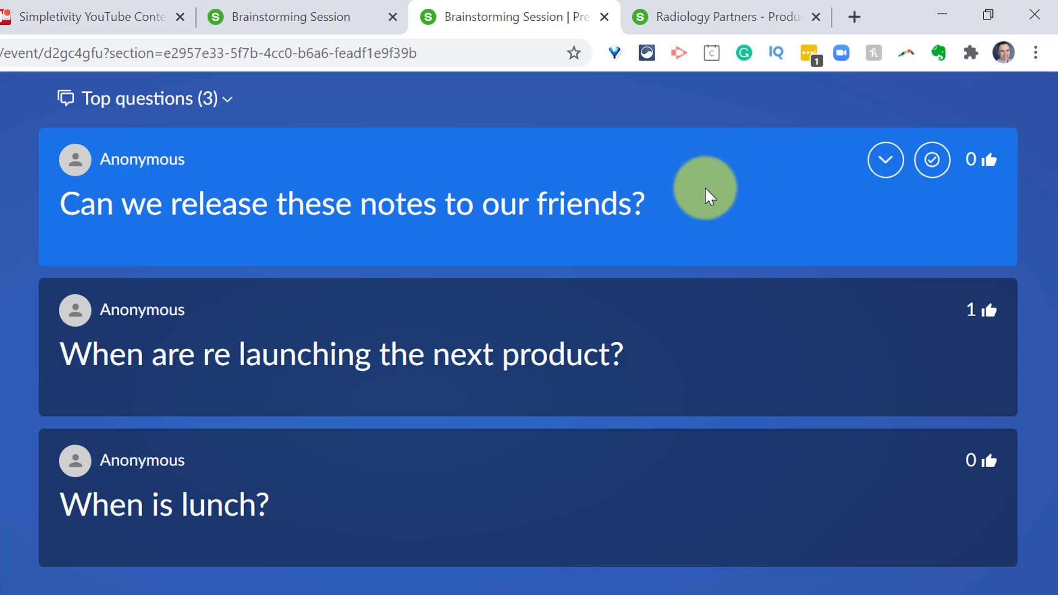
left_click(933, 161)
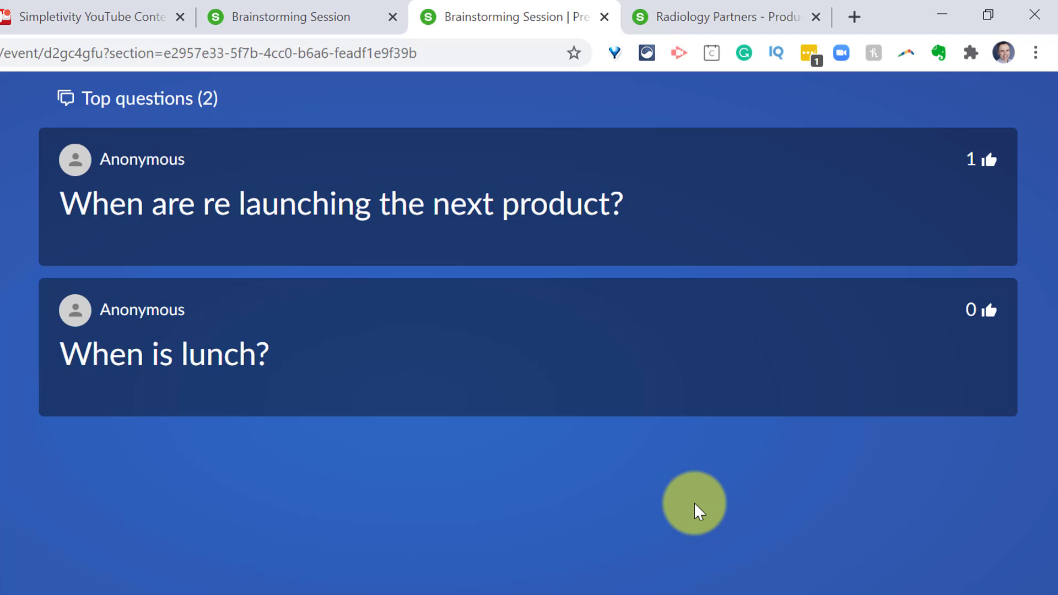
Compare the remaining questions across the admin Q&A list, the participant preview and the presentation view.
left_click(309, 17)
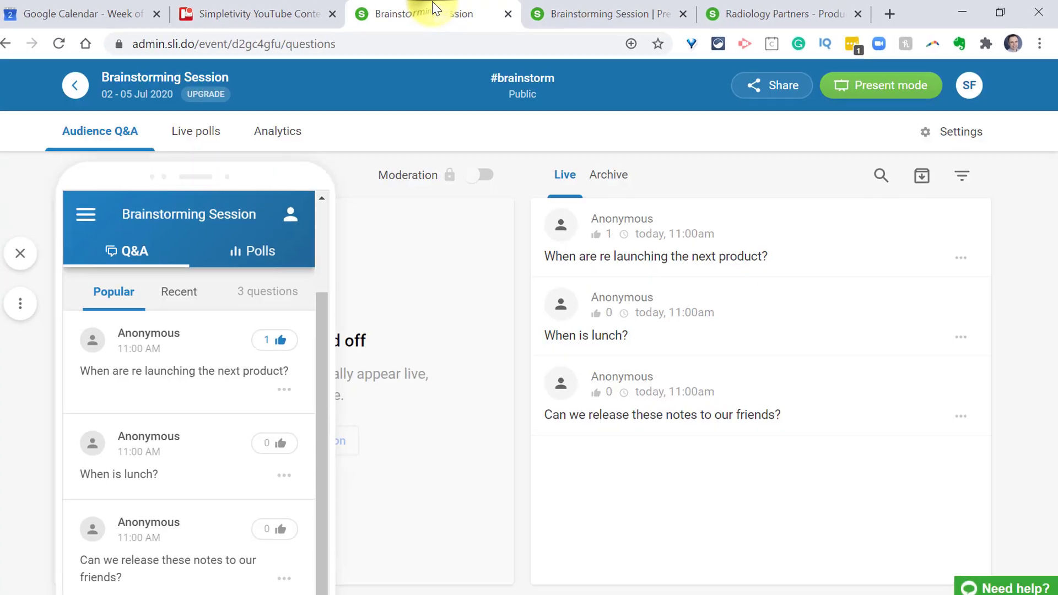
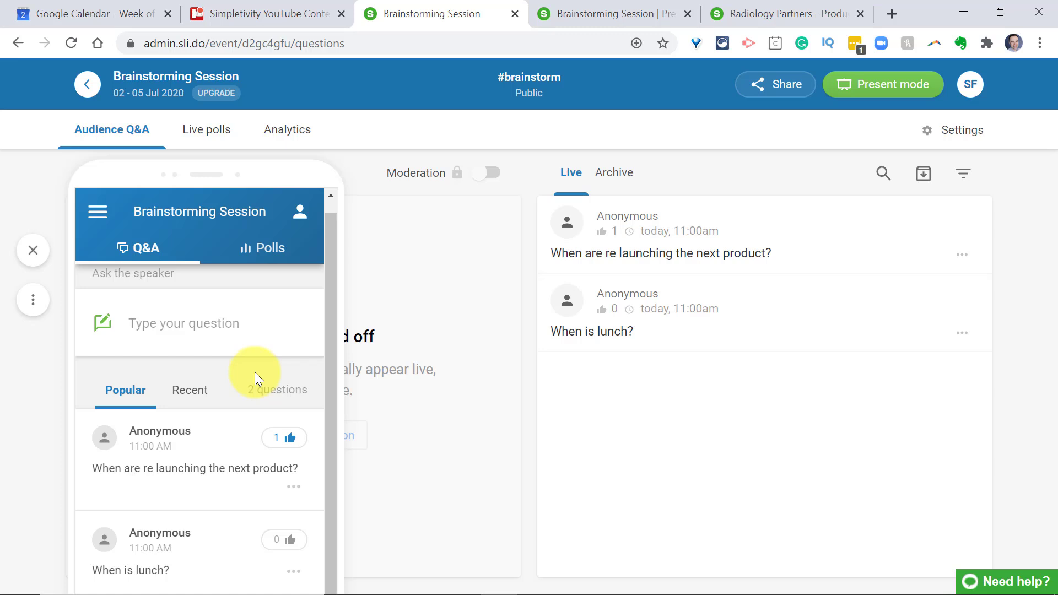
left_click(598, 12)
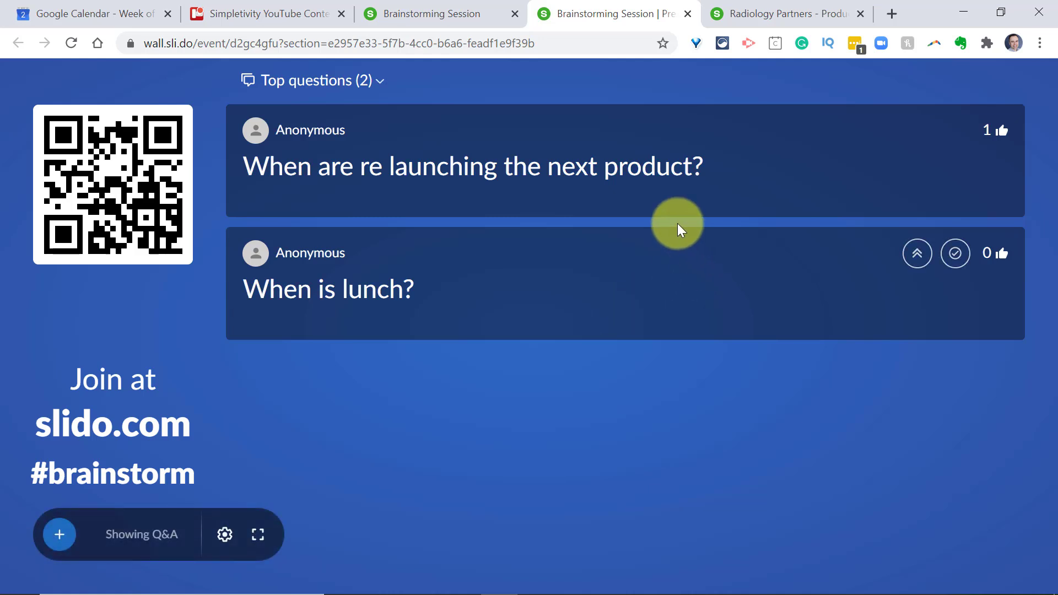
left_click(435, 12)
scroll(233, 424, "up", 1)
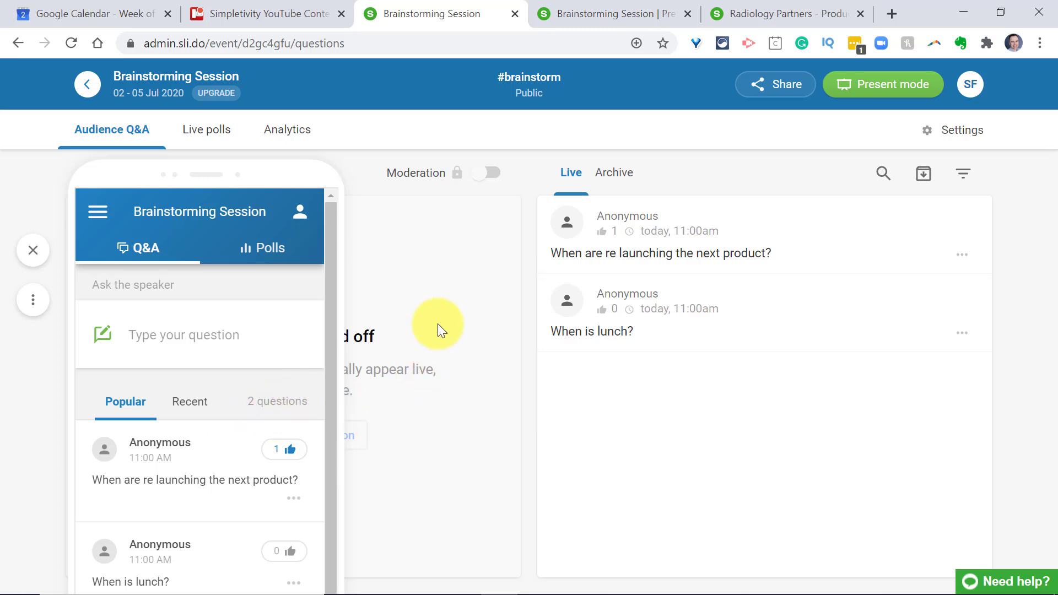
Close the participant preview and open the event's live polls to view the available poll types.
left_click(33, 251)
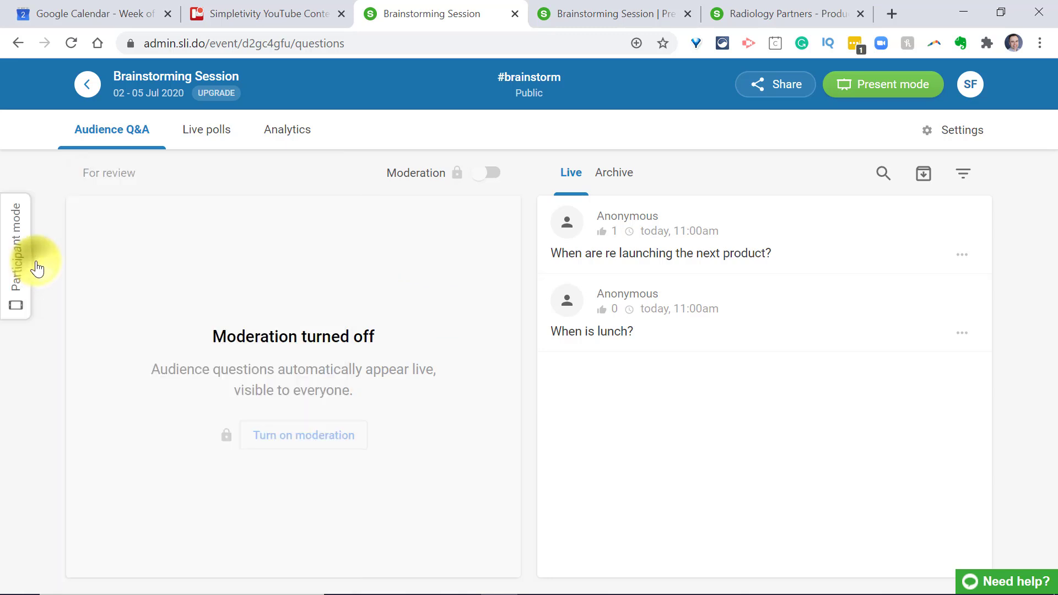
left_click(212, 135)
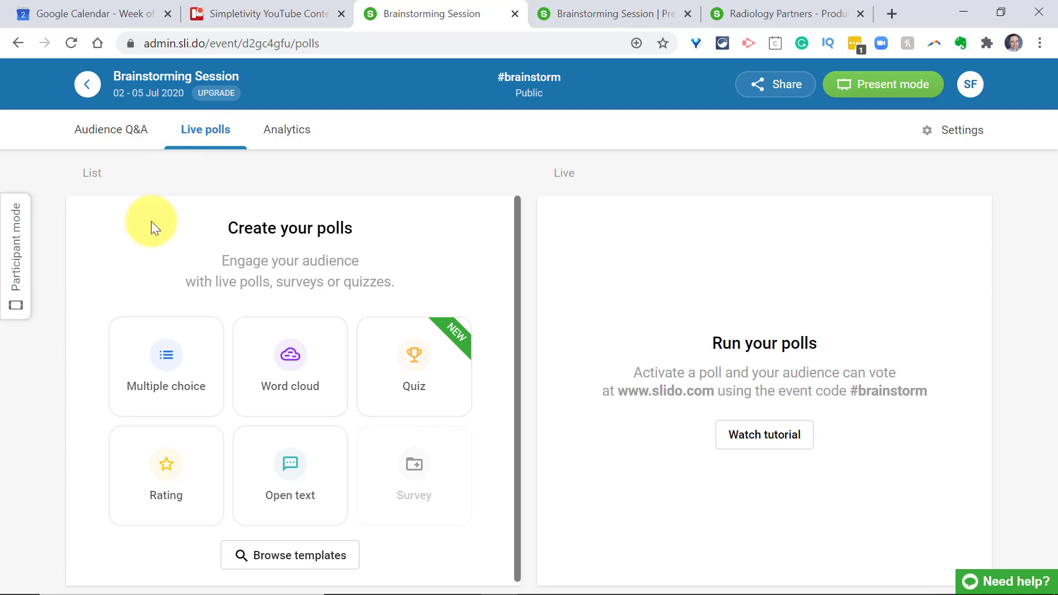
scroll(88, 308, "down", 1)
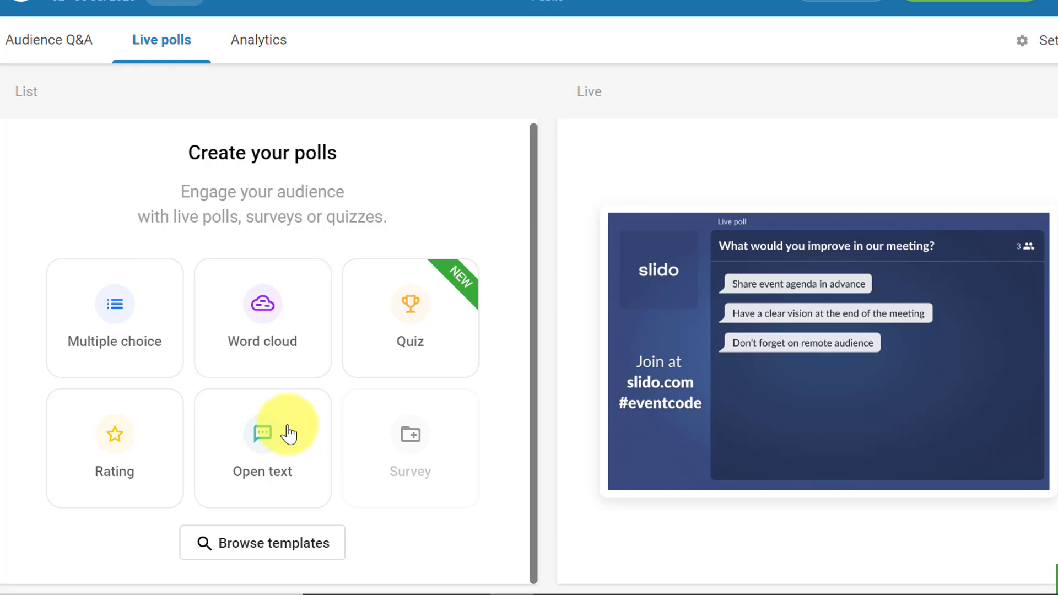
Start a multiple choice poll with the question "What is your favorite pet?".
left_click(121, 308)
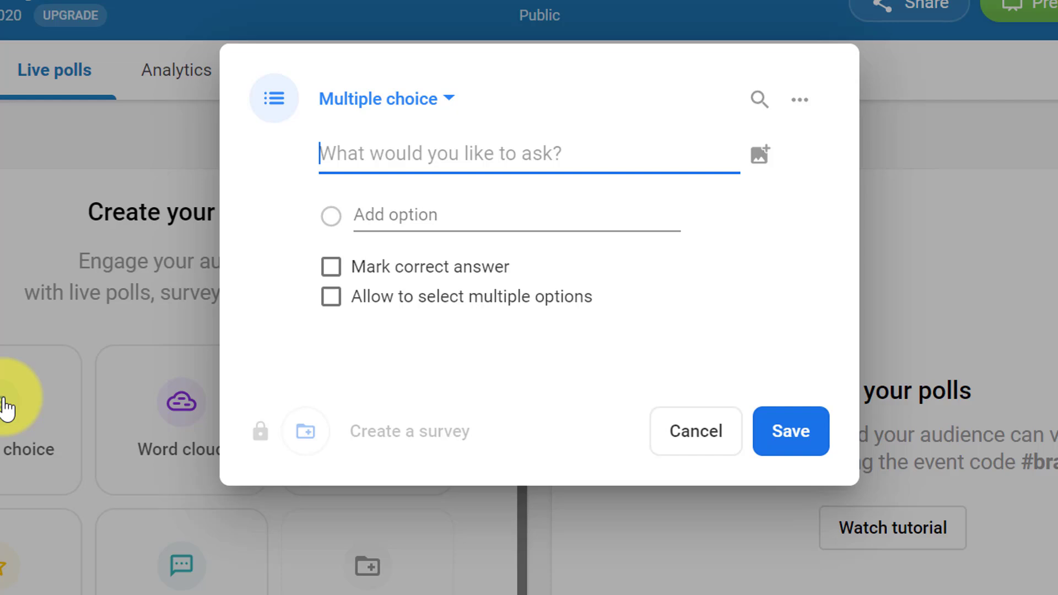
type("Wh")
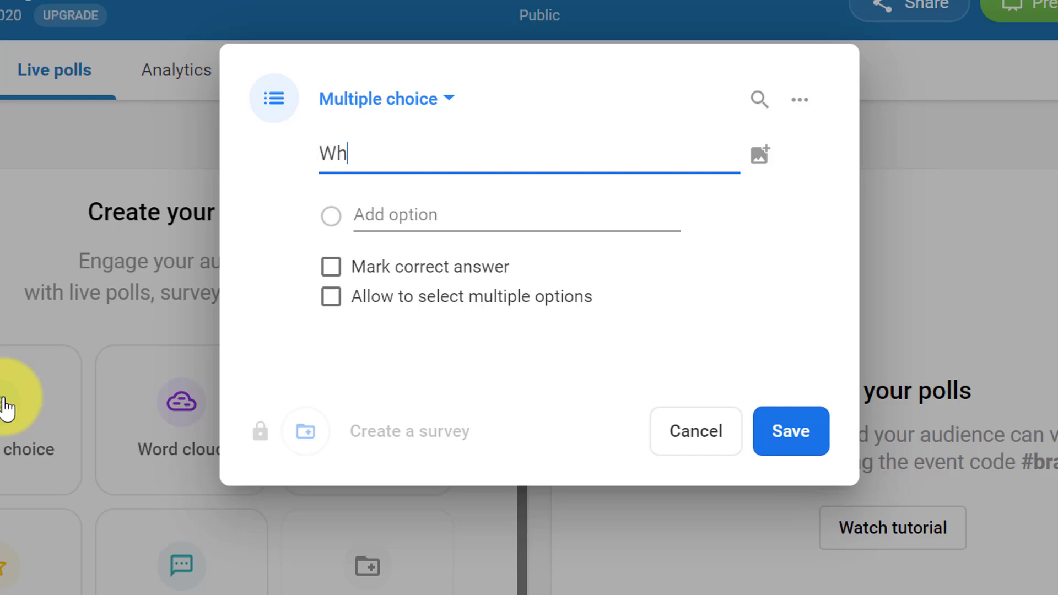
type("at is your fav")
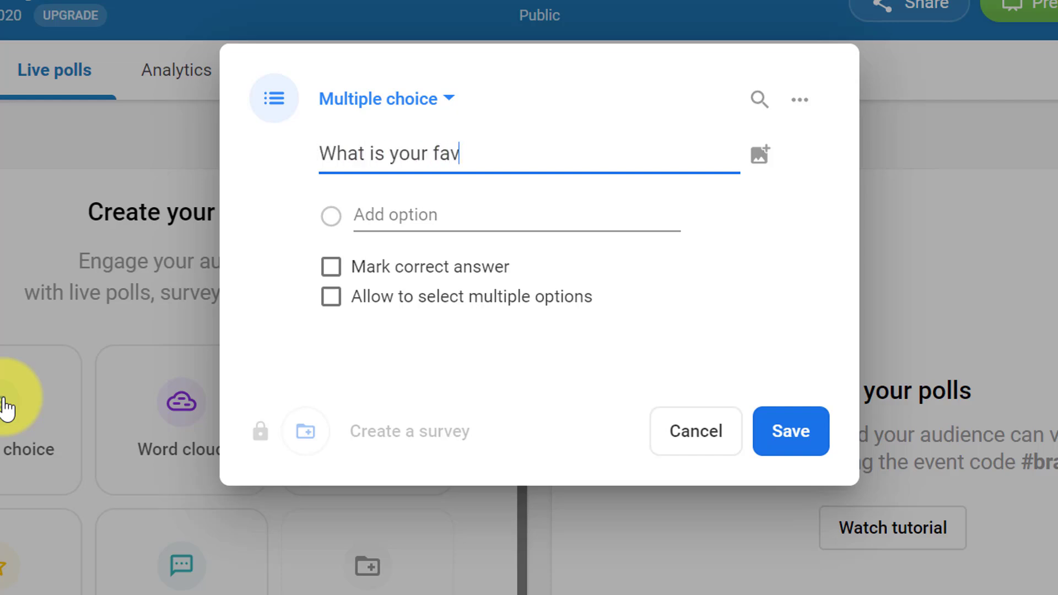
type("orite pet?")
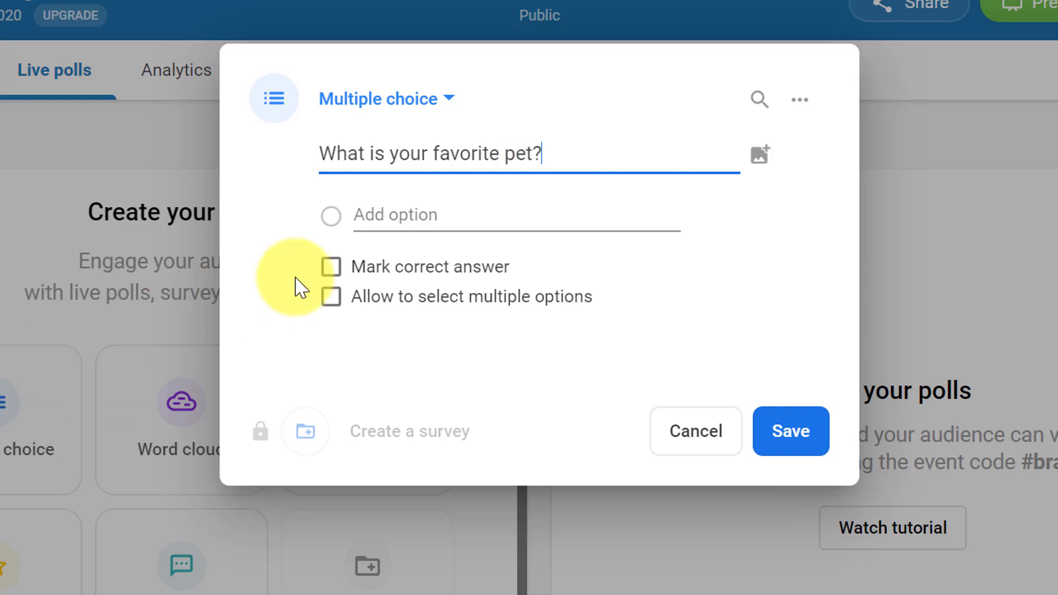
Add the answer options Dog, Cat, Fish and Other to the poll.
left_click(432, 214)
type("Dog")
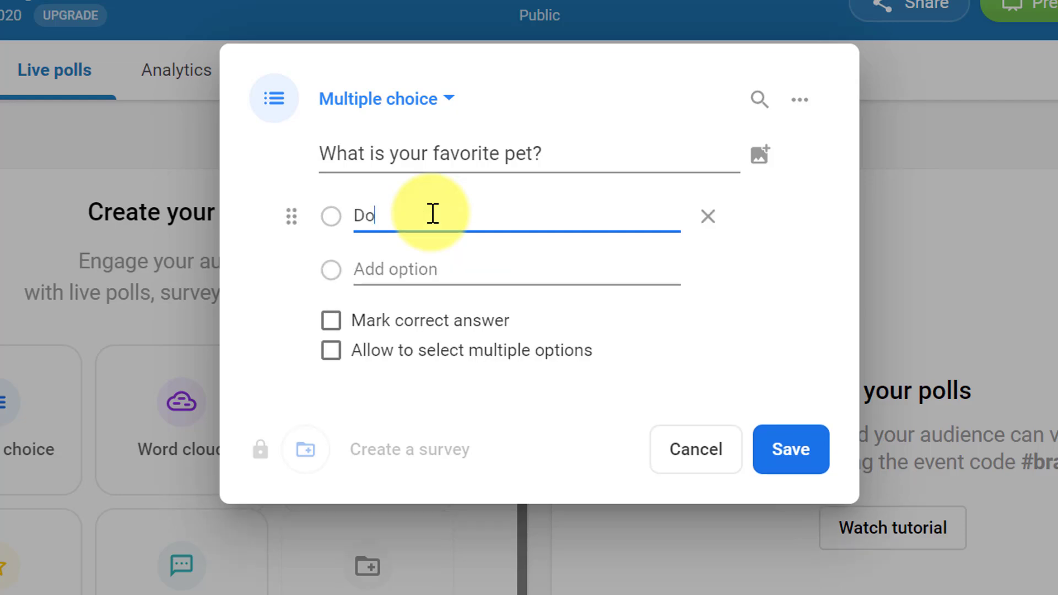
left_click(434, 274)
type("Cat")
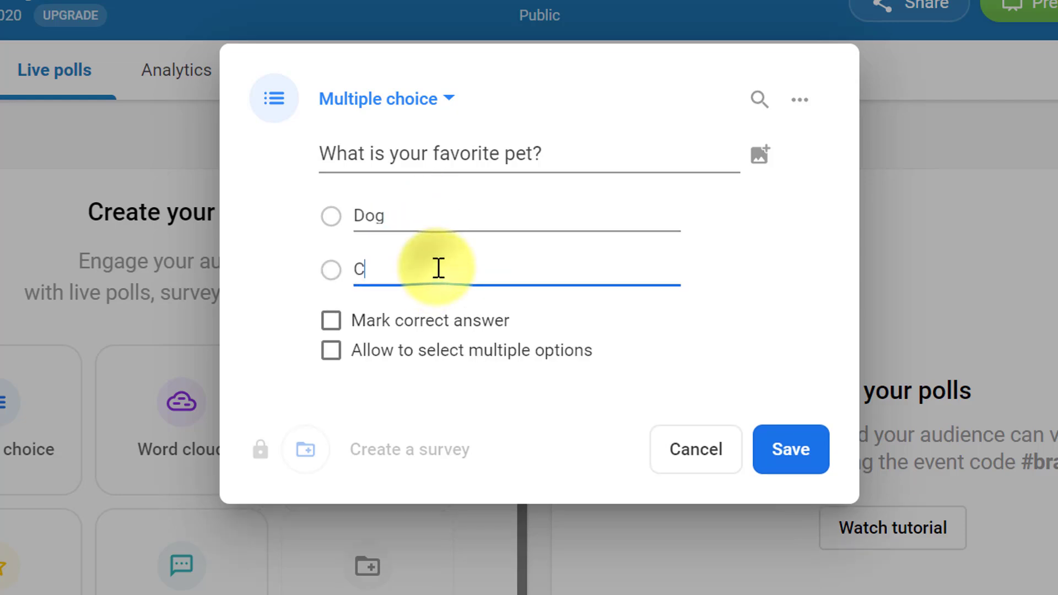
left_click(410, 323)
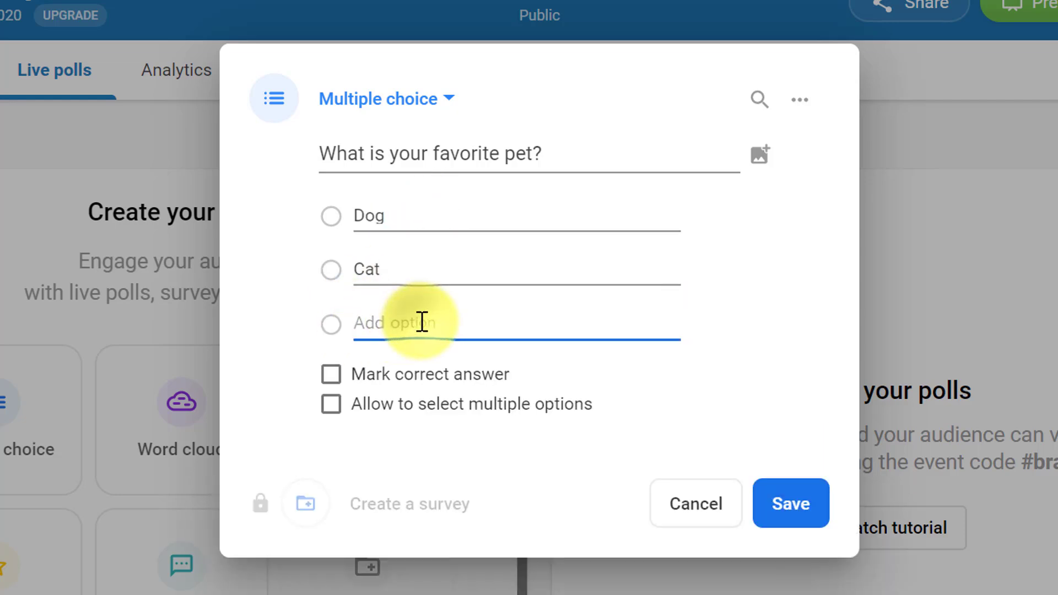
type("Fish")
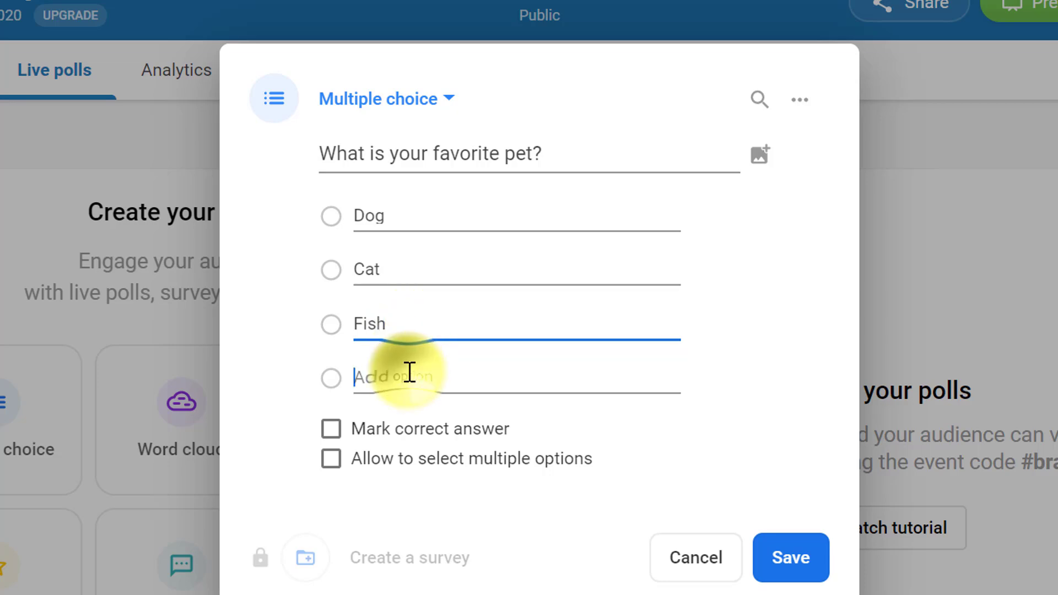
left_click(409, 372)
type("Other")
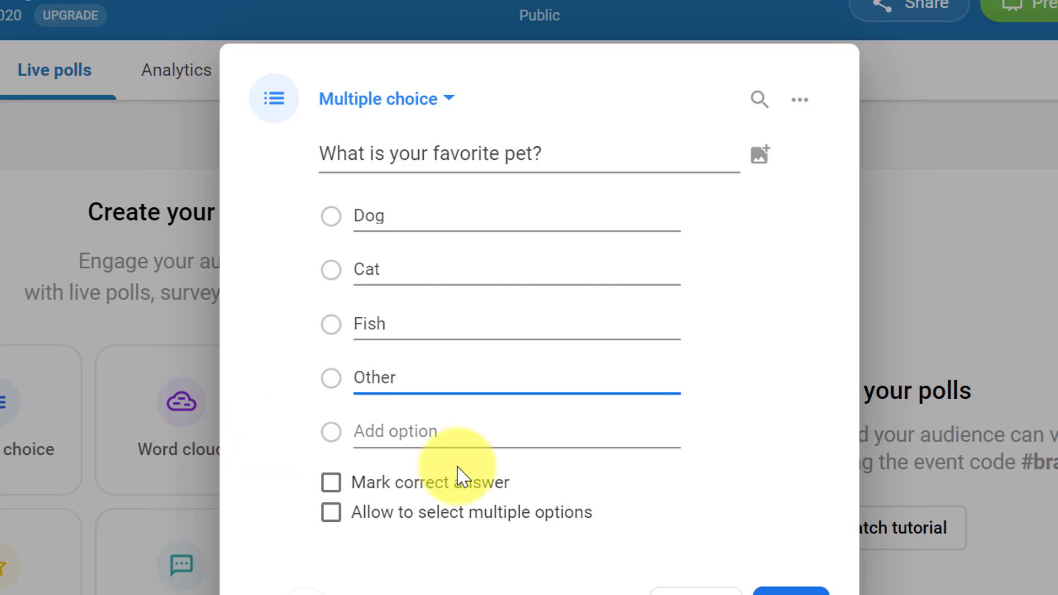
left_click(787, 494)
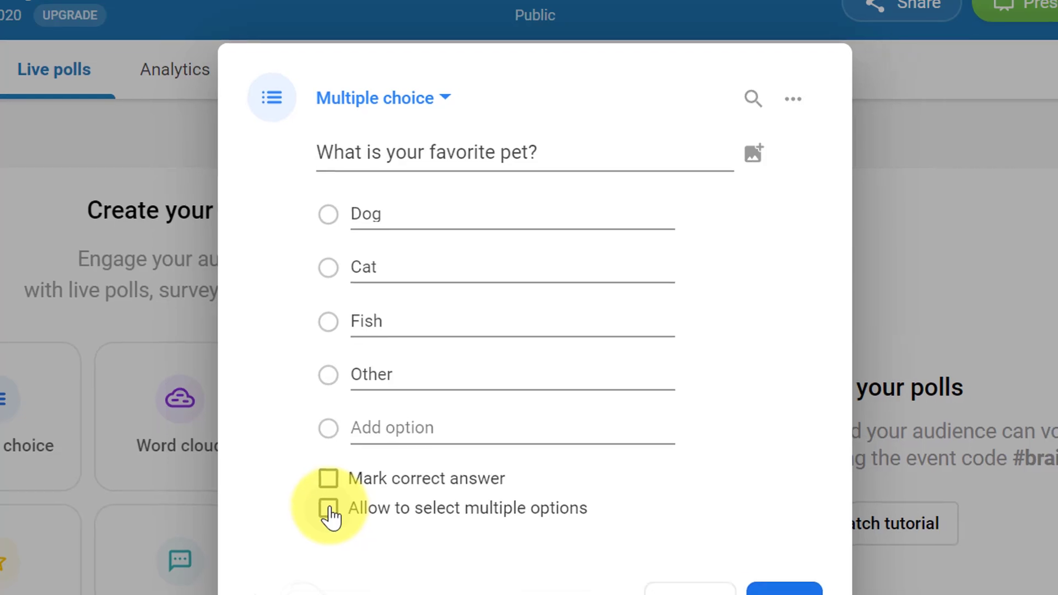
Try allowing participants to select multiple options, look at the available selection limits, and turn the setting off again.
left_click(331, 512)
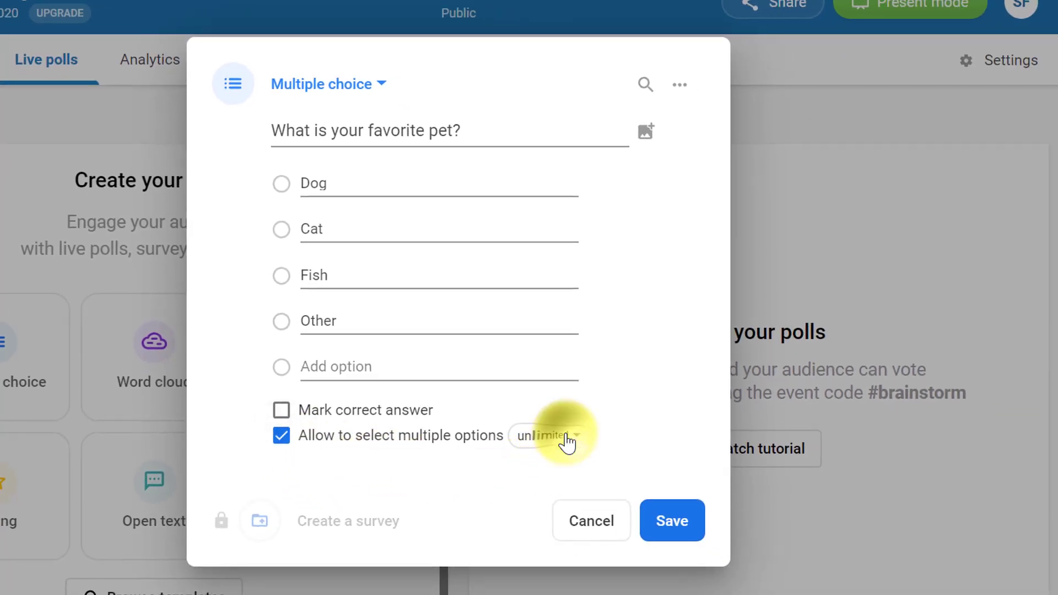
left_click(566, 441)
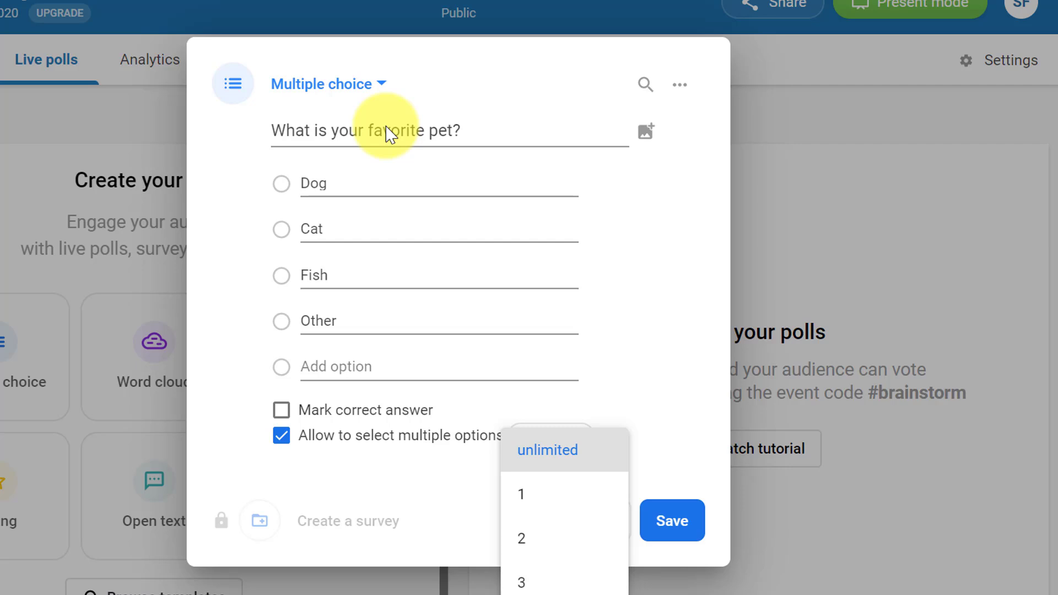
left_click(663, 394)
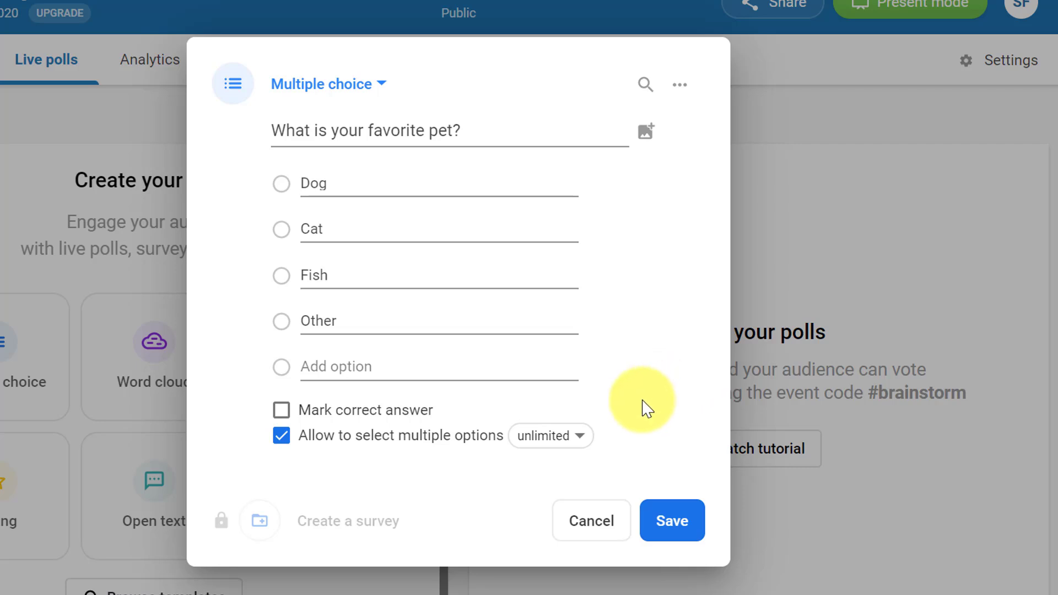
left_click(280, 438)
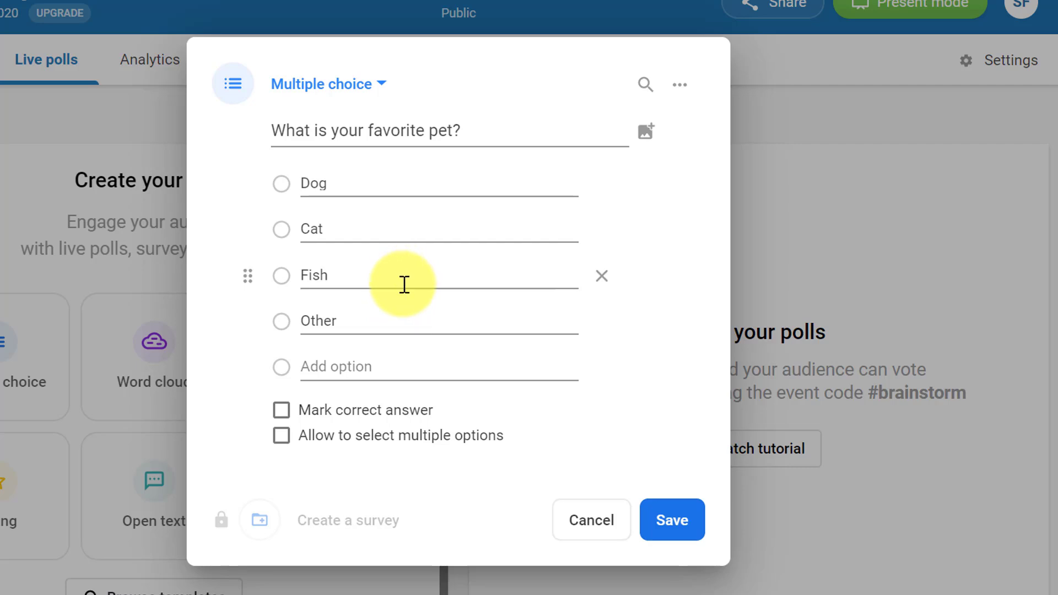
Save the multiple choice poll, check the presentation view and return to the event's poll list.
left_click(673, 527)
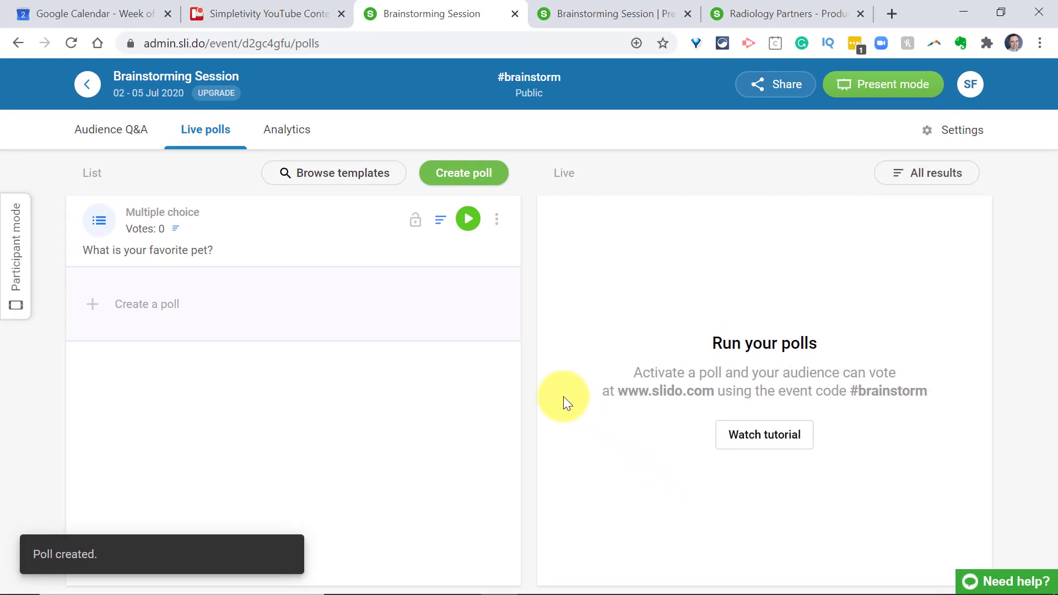
left_click(606, 8)
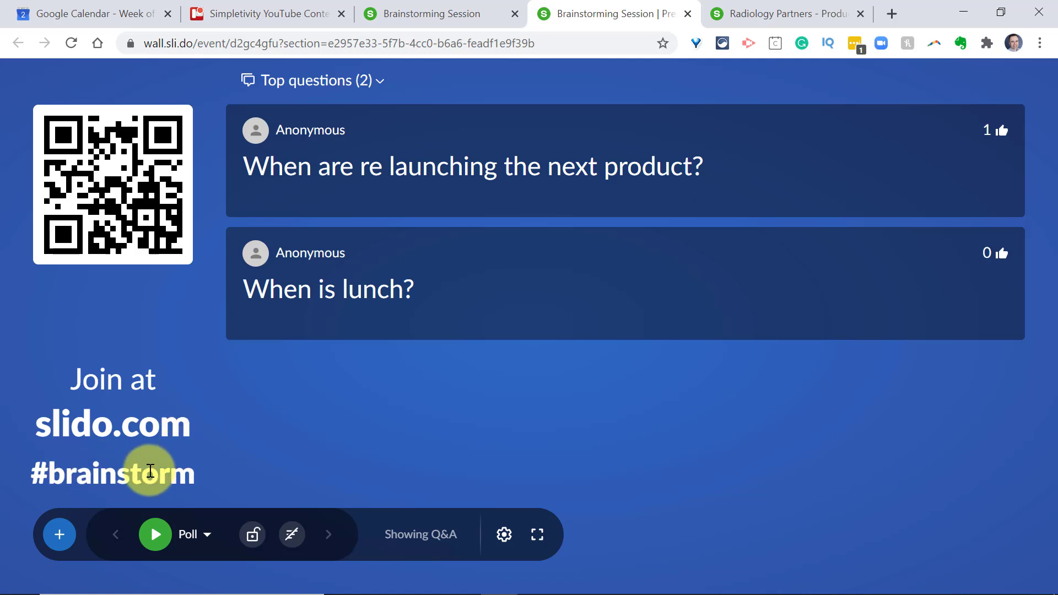
left_click(437, 12)
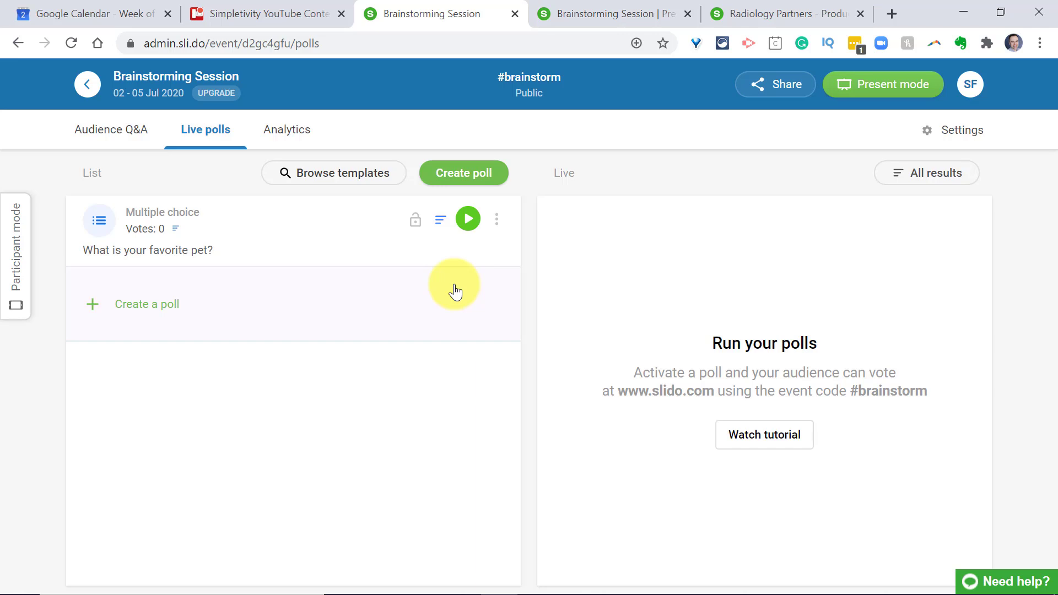
Activate the "What is your favorite pet?" poll and compare its presentation view with the active poll of the Radiology Partners event.
left_click(469, 220)
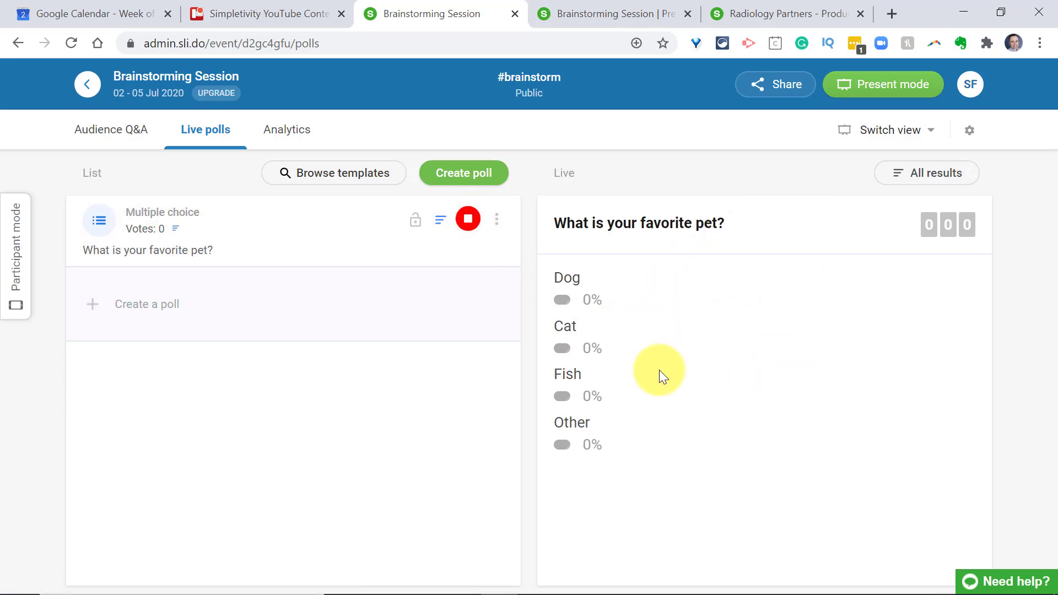
left_click(597, 5)
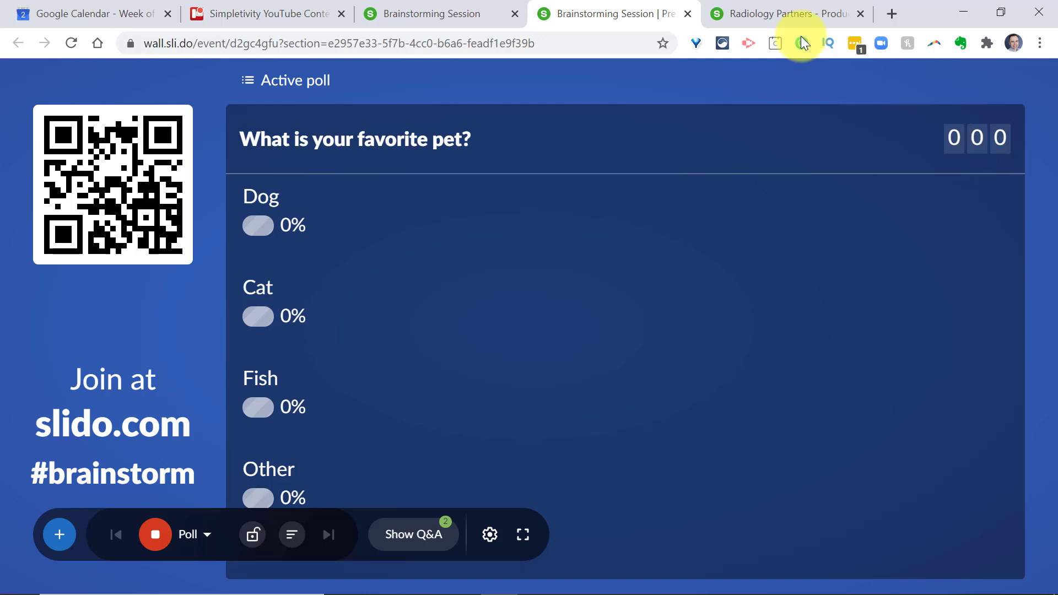
left_click(777, 12)
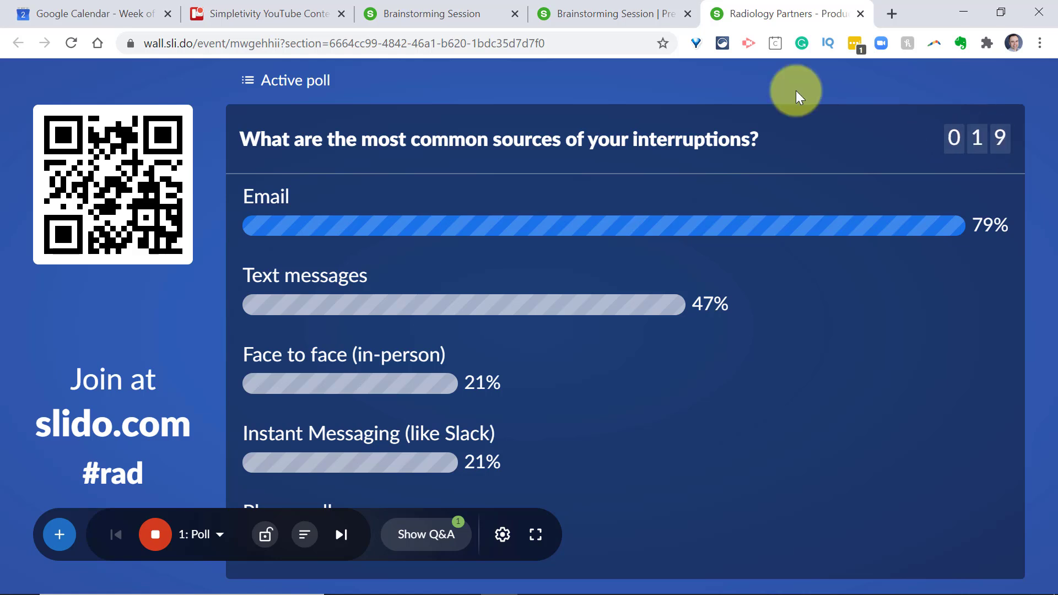
left_click(589, 8)
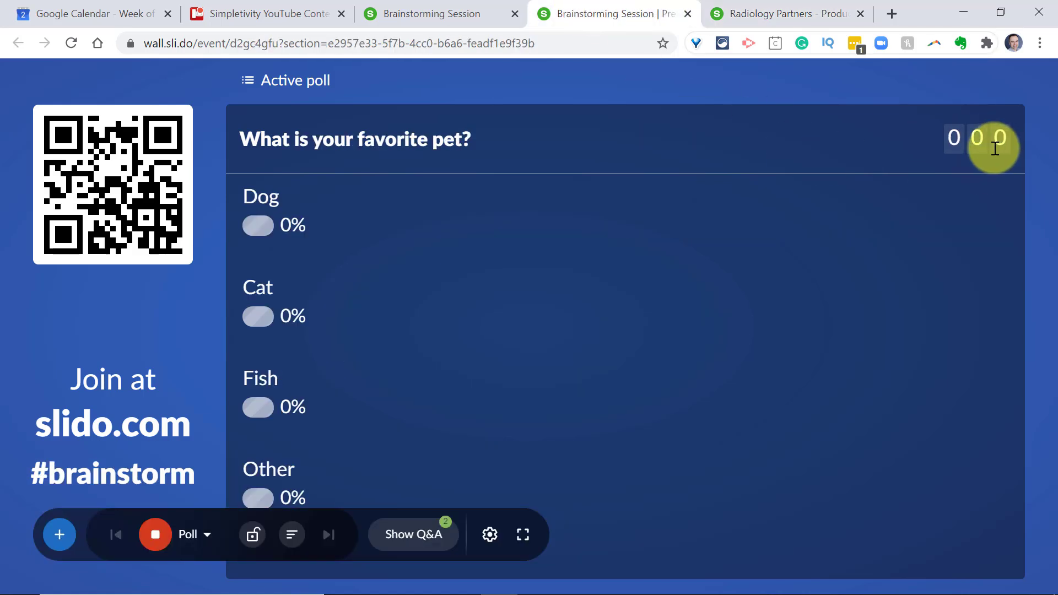